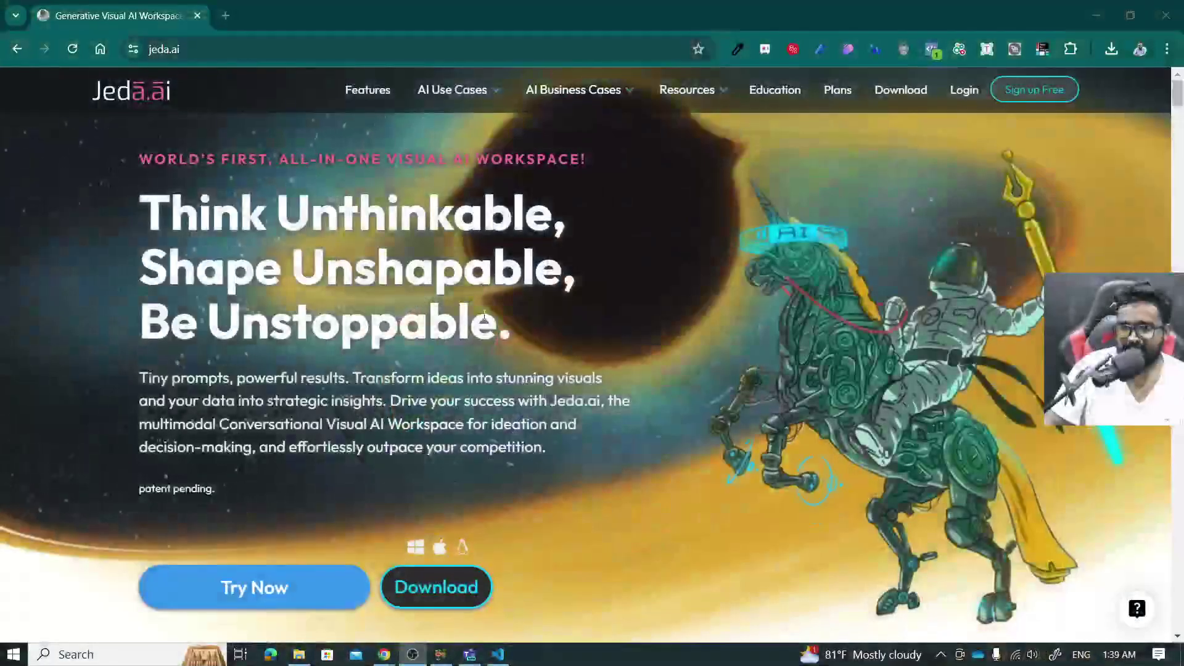
# Sign in to Jeda.ai, create a new blank workspace, and open a new browser tab.
pyautogui.click(962, 91)
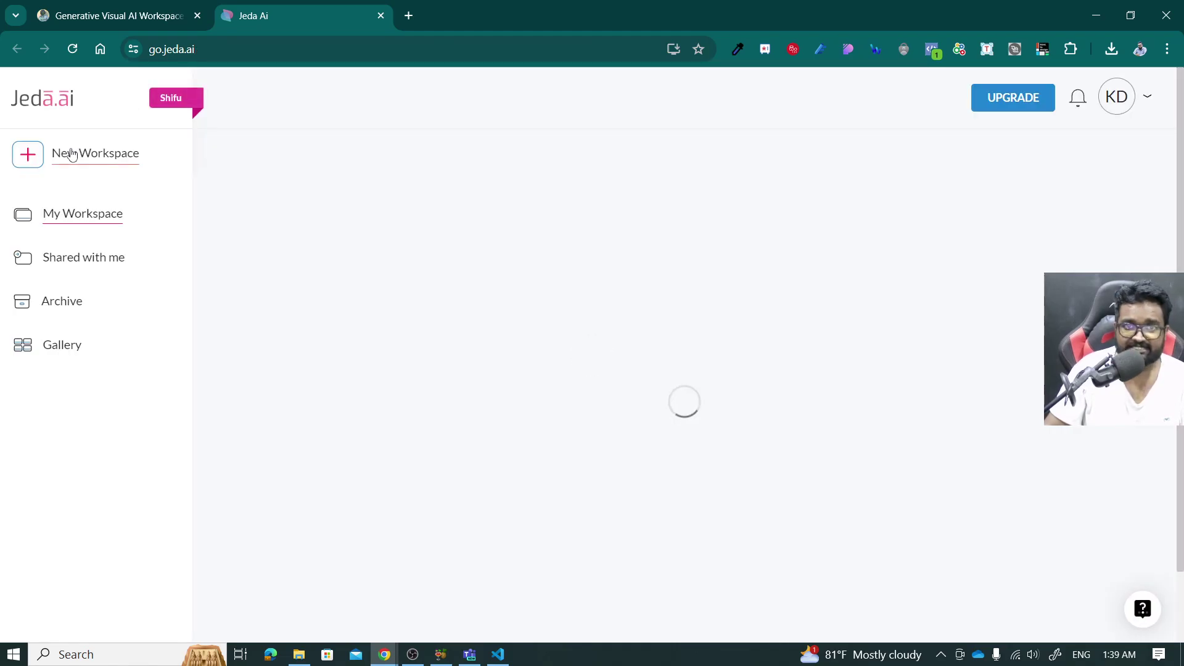
pyautogui.click(120, 167)
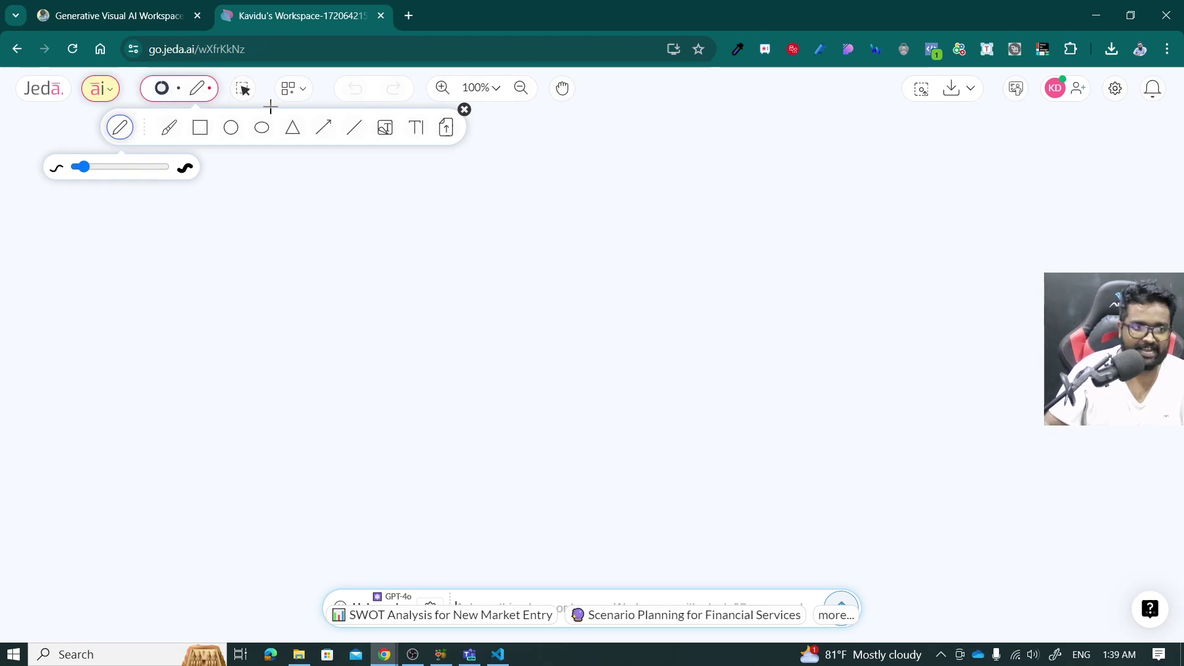
pyautogui.click(408, 15)
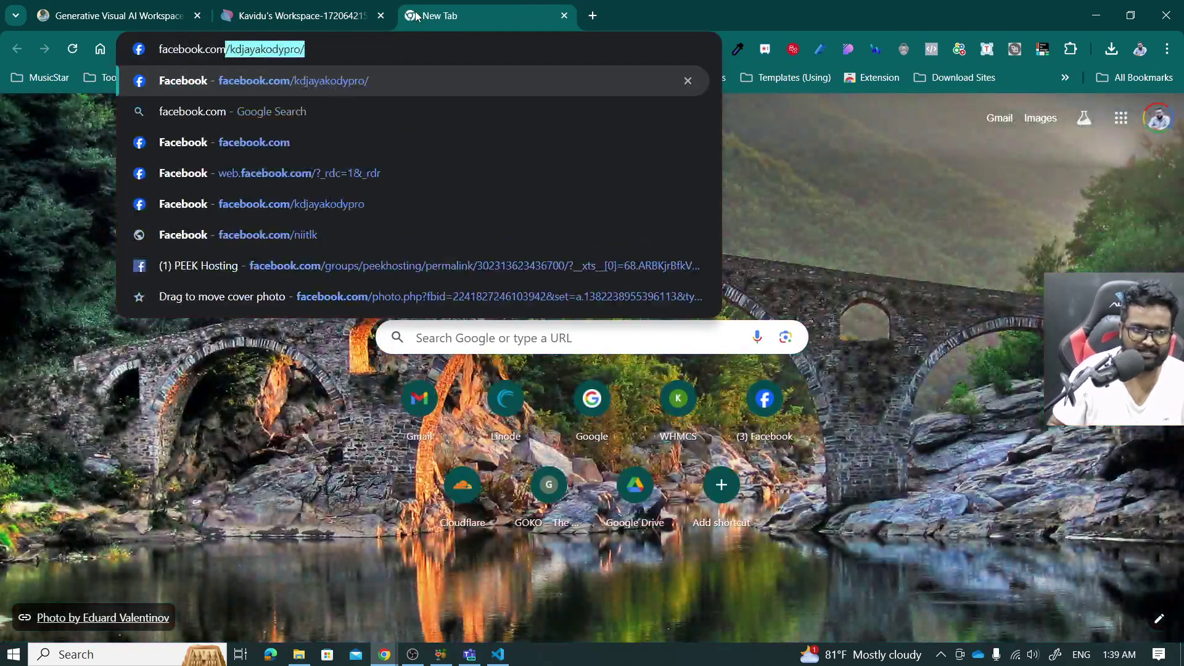
# Load facebook.com, scroll to the profile's Intro work and education details, and search Windows for snip.
pyautogui.press('Return')
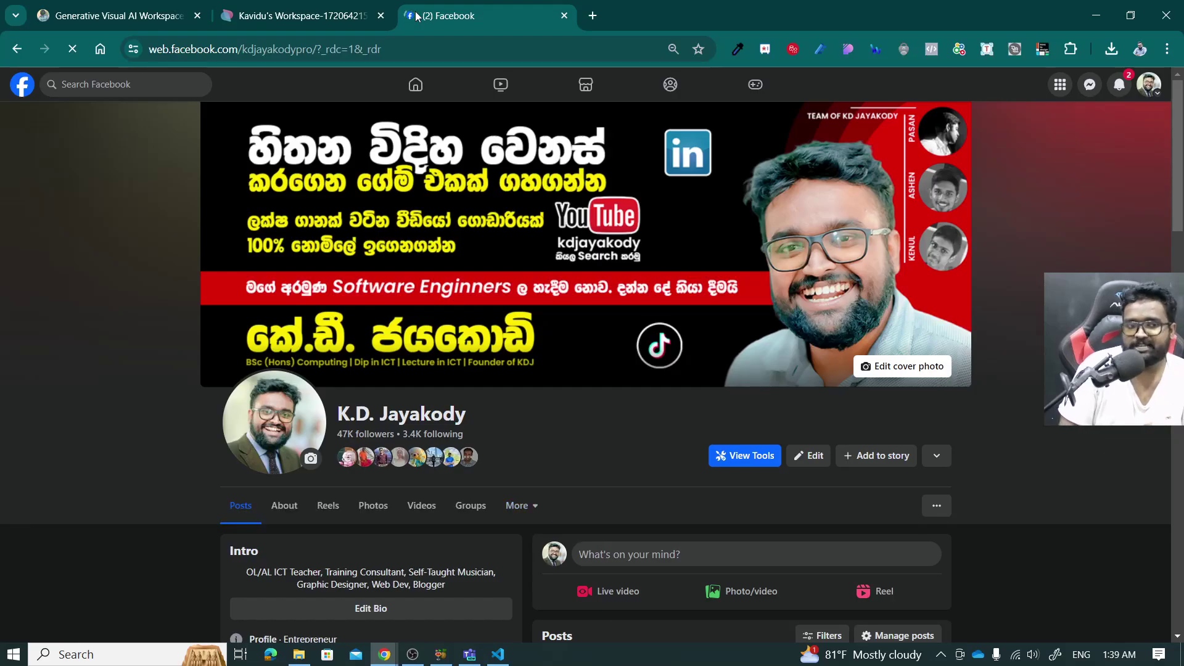
pyautogui.scroll(-6, 212, 238)
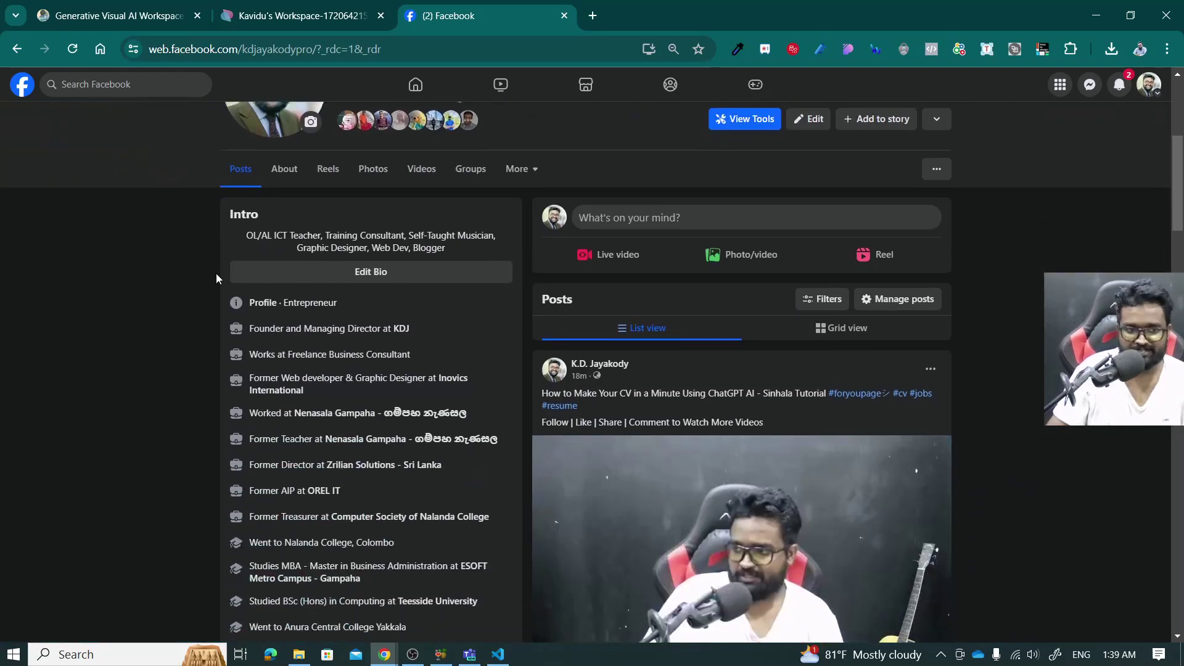
pyautogui.scroll(-1, 222, 258)
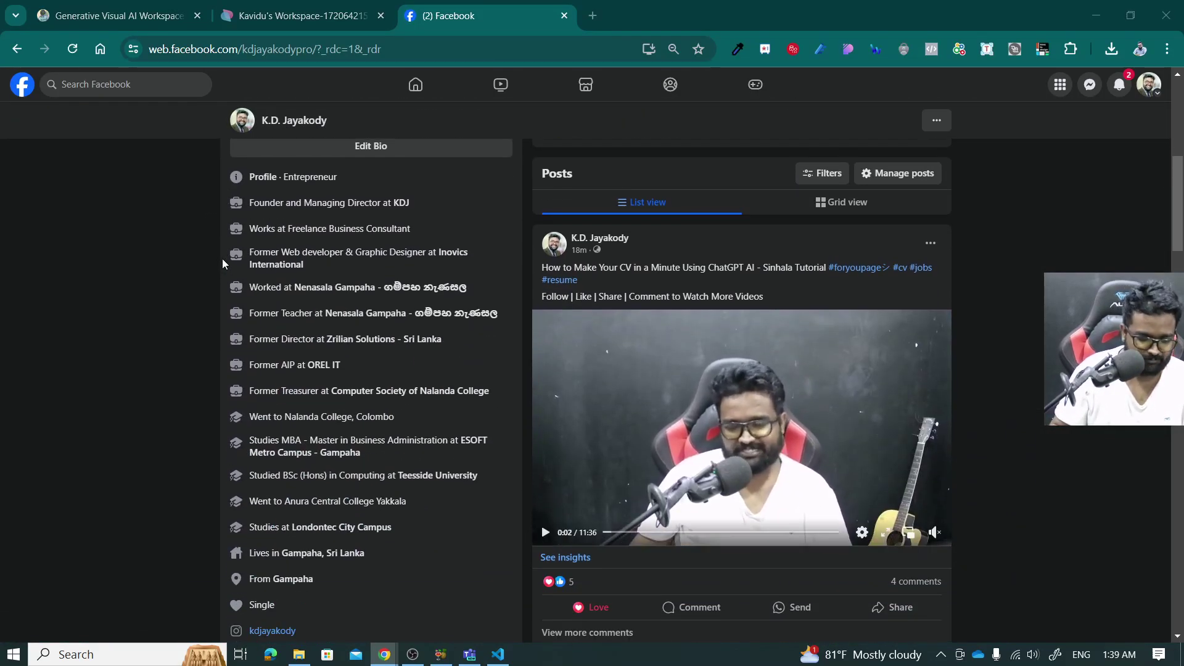
pyautogui.press('super')
pyautogui.write('snip')
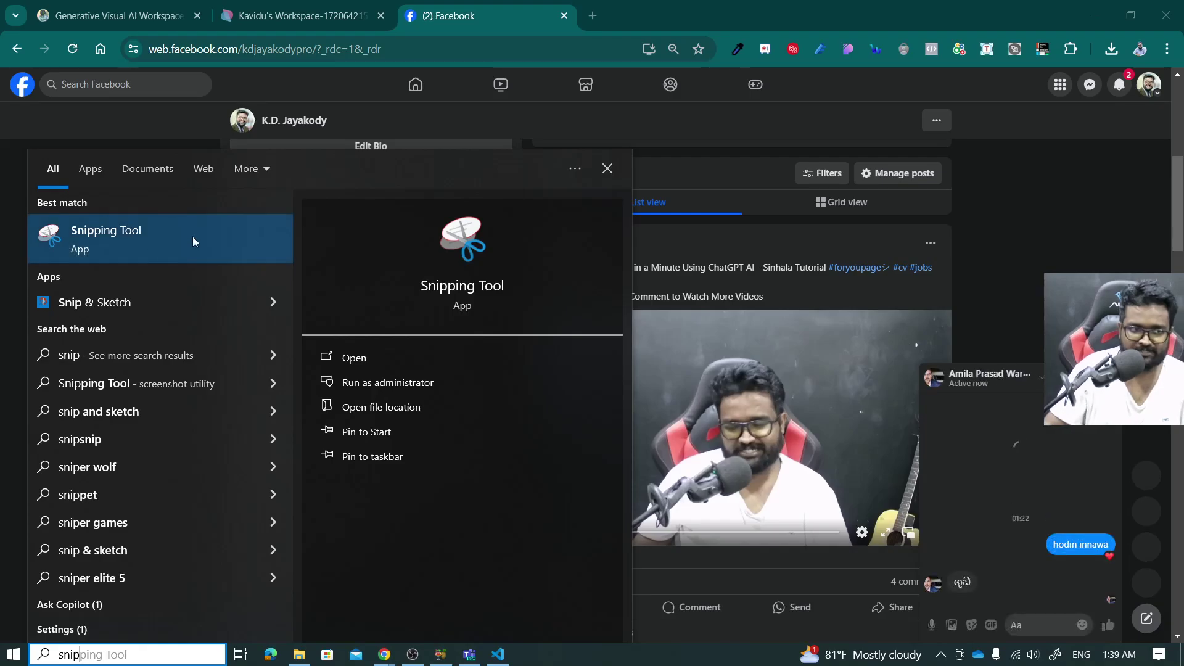
# Snip the Facebook profile's Intro list with Snipping Tool, then return to the Jeda workspace tab.
pyautogui.click(148, 239)
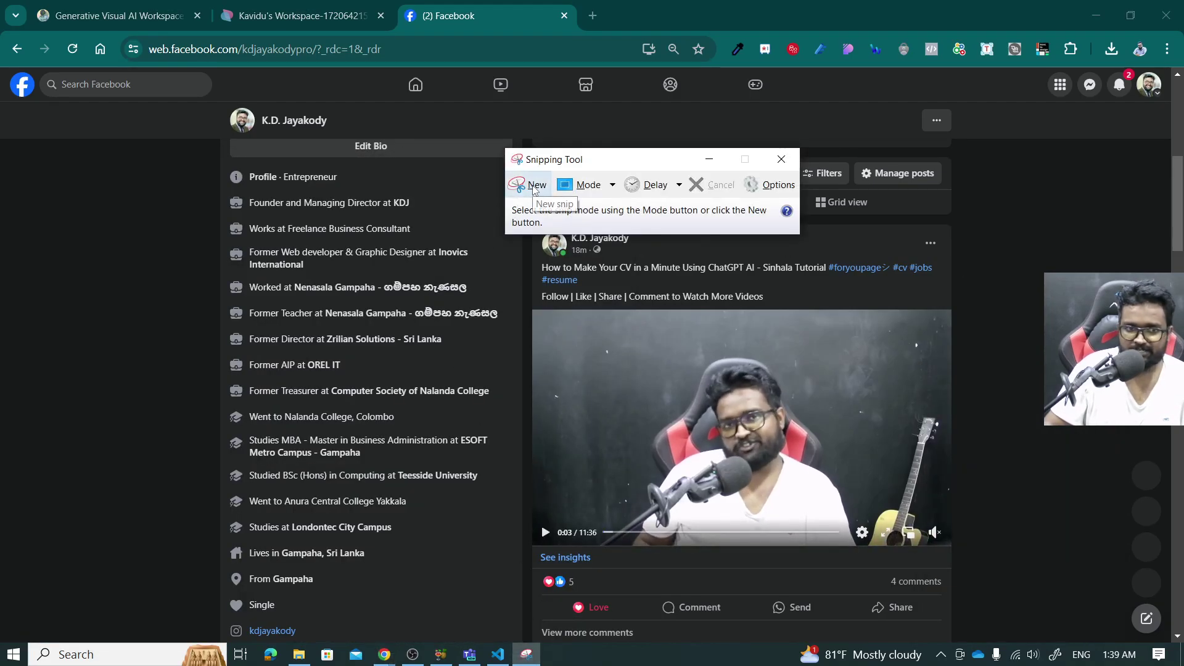
pyautogui.click(531, 185)
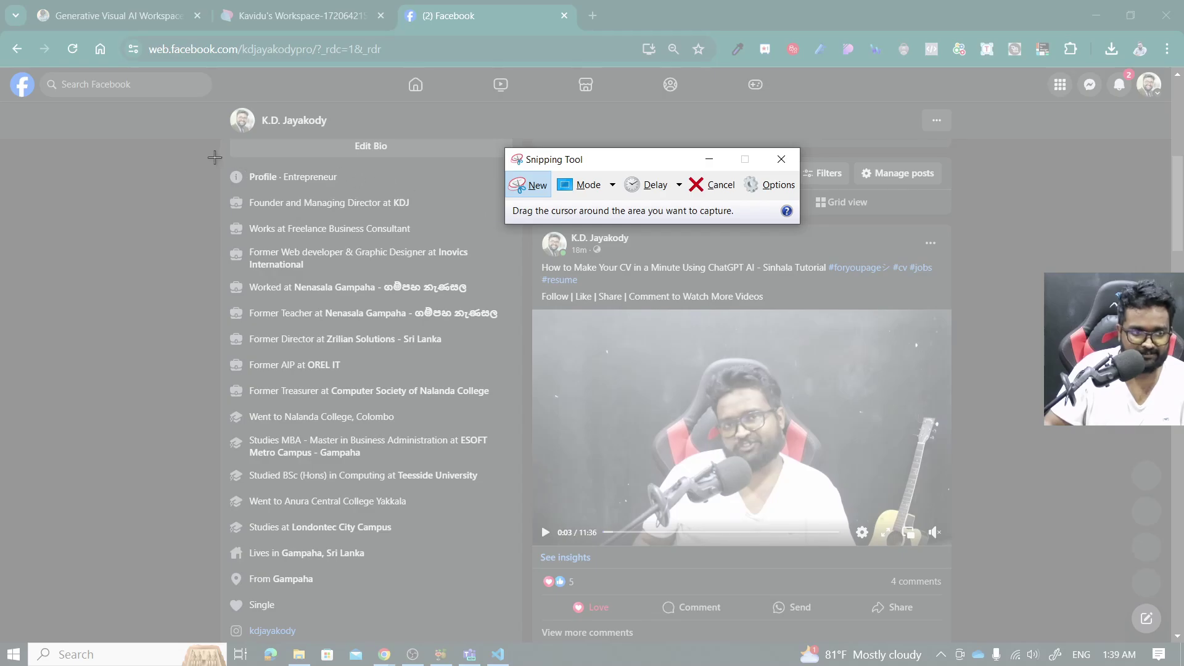
pyautogui.moveTo(214, 157); pyautogui.dragTo(513, 620)
pyautogui.moveTo(370, 12); pyautogui.dragTo(734, 19)
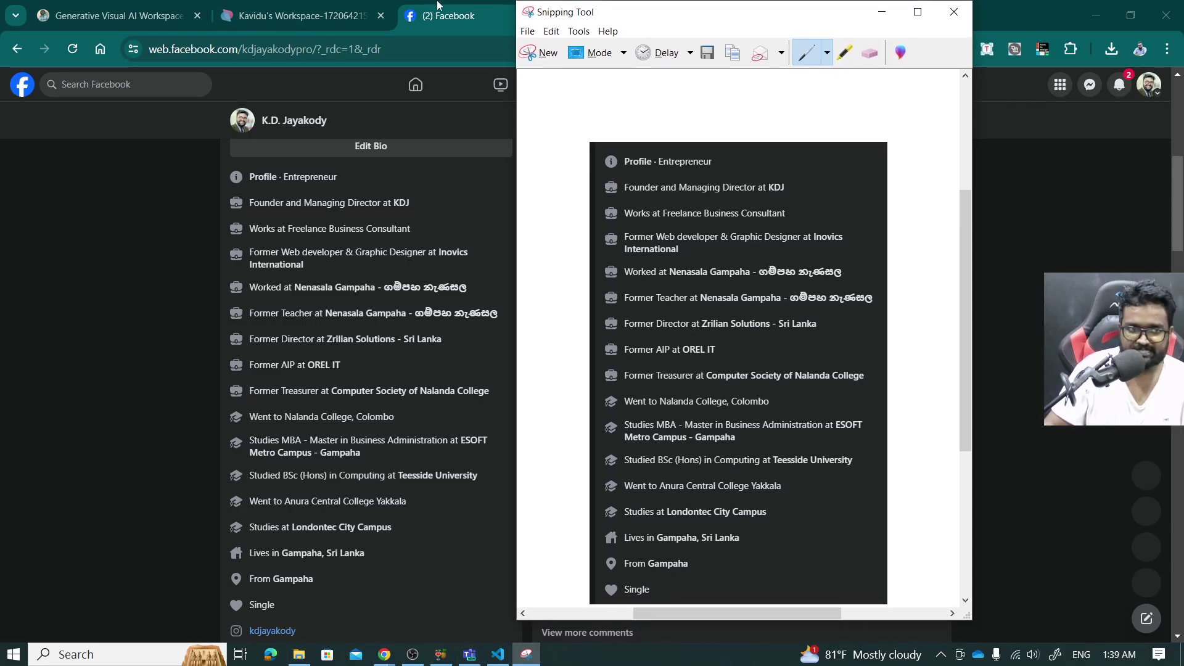
pyautogui.click(296, 15)
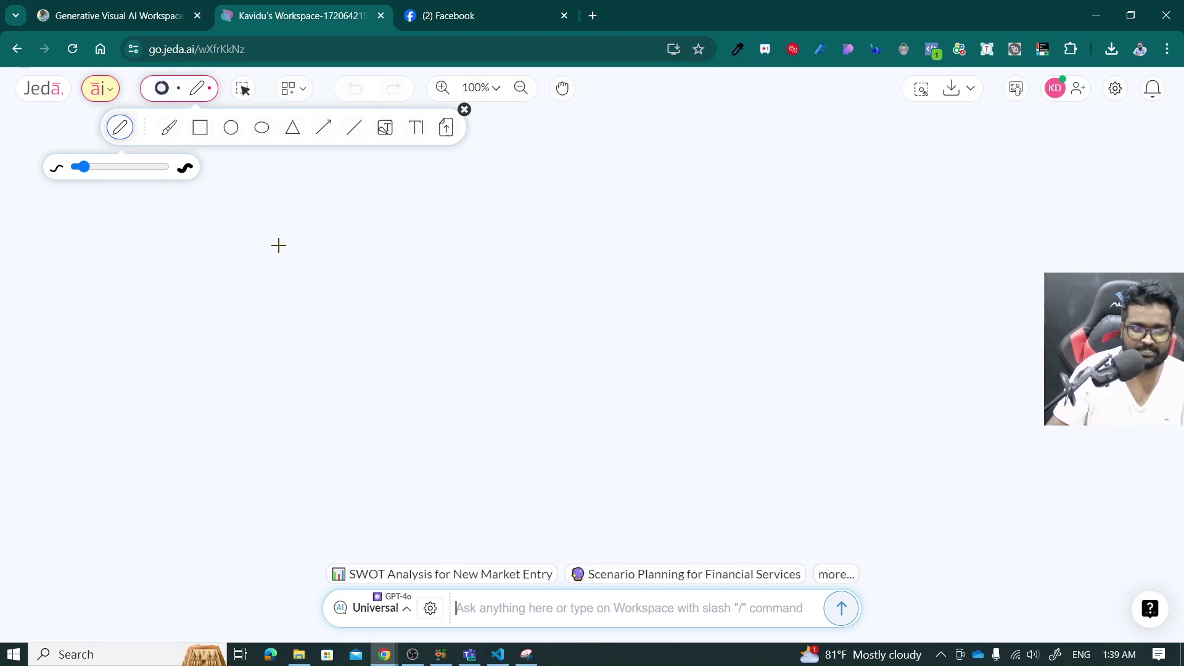
# Paste the profile screenshot onto the Jeda canvas, centre it, and open AI Alchemy for it.
pyautogui.hotkey('ctrl', 'v')
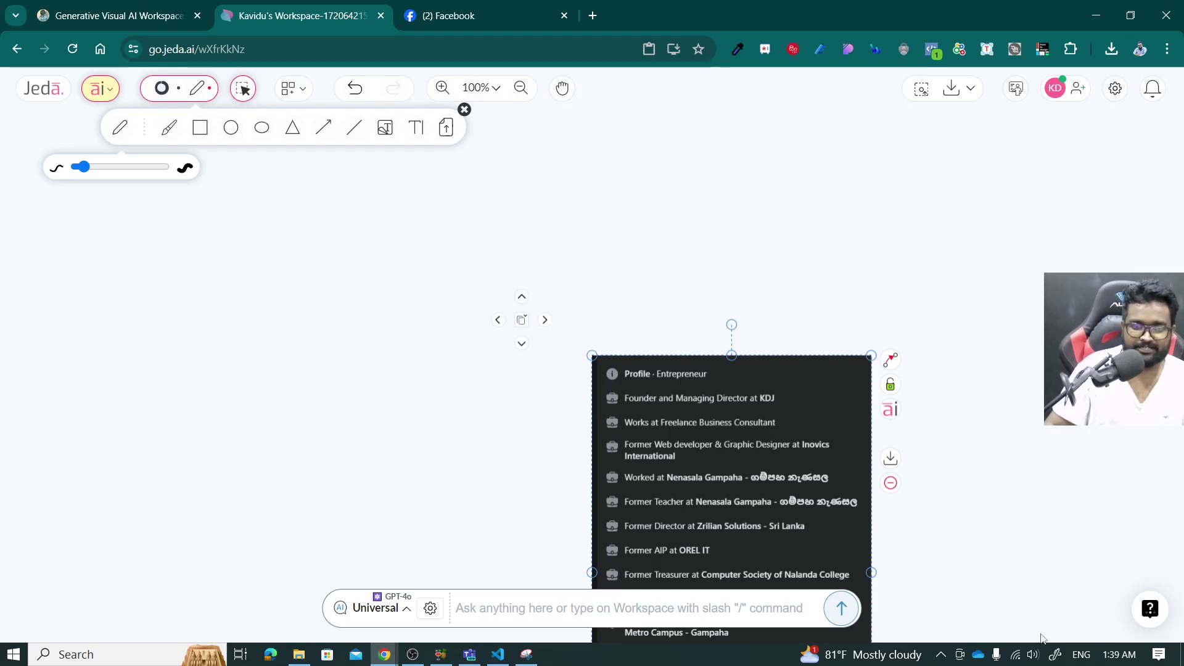
pyautogui.moveTo(765, 498); pyautogui.dragTo(598, 289)
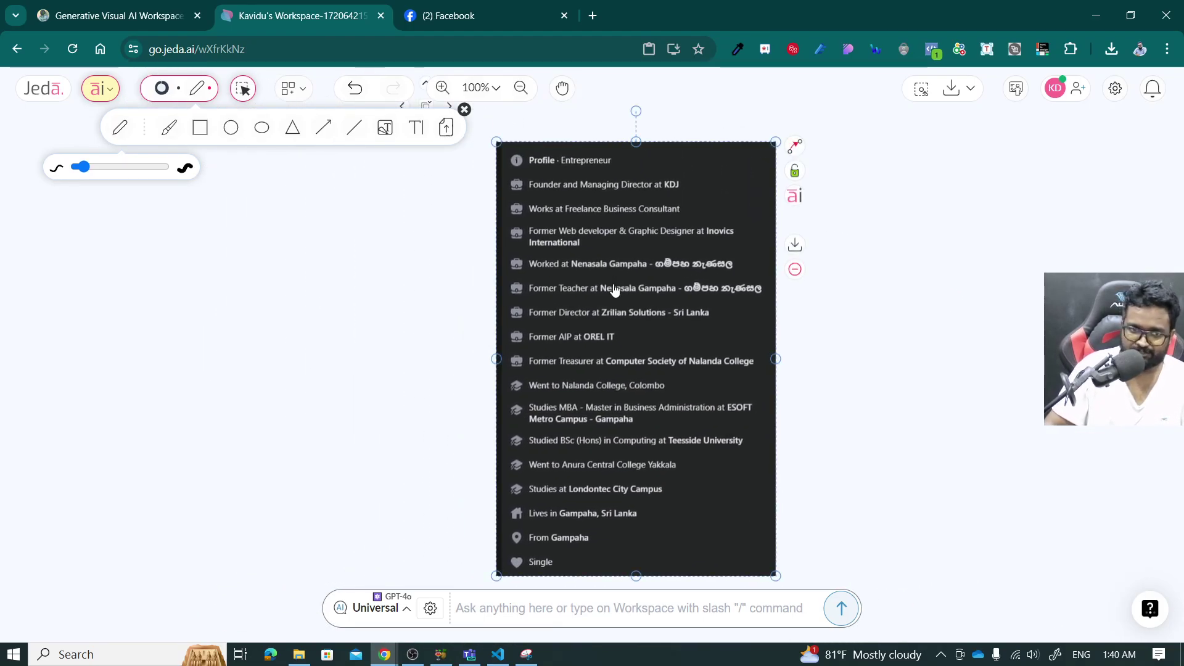
pyautogui.click(794, 198)
# Replace the default AI Alchemy prompt with 'Generate a CV using latex'.
pyautogui.click(826, 271)
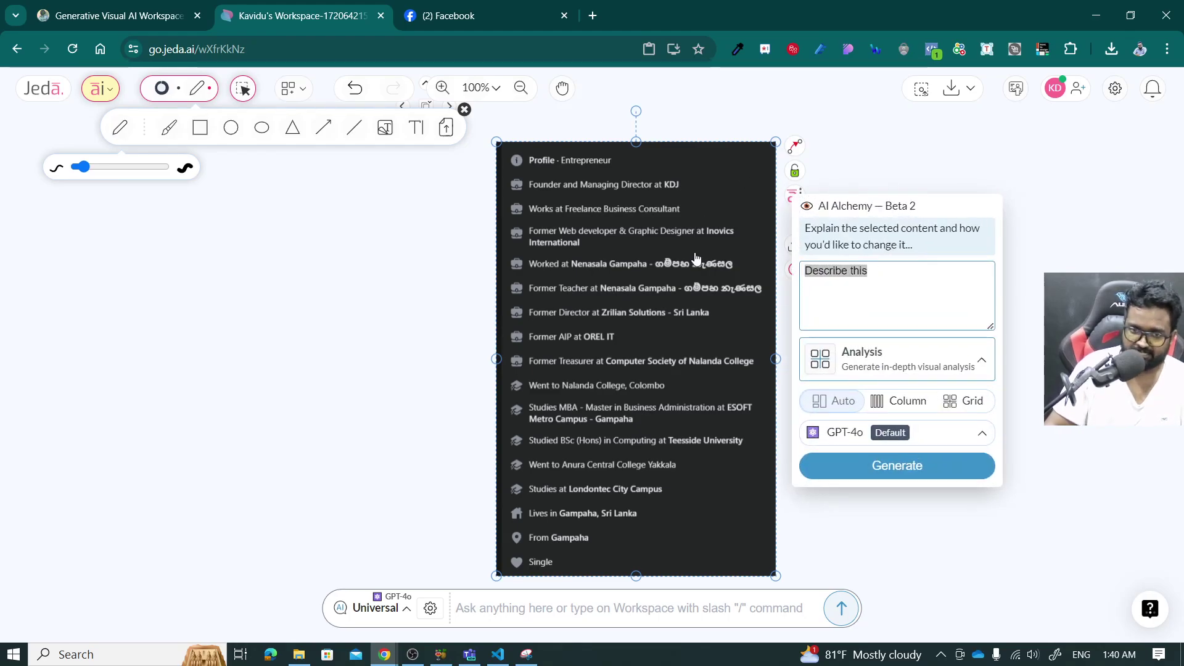
pyautogui.press('BackSpace')
pyautogui.write('Ge')
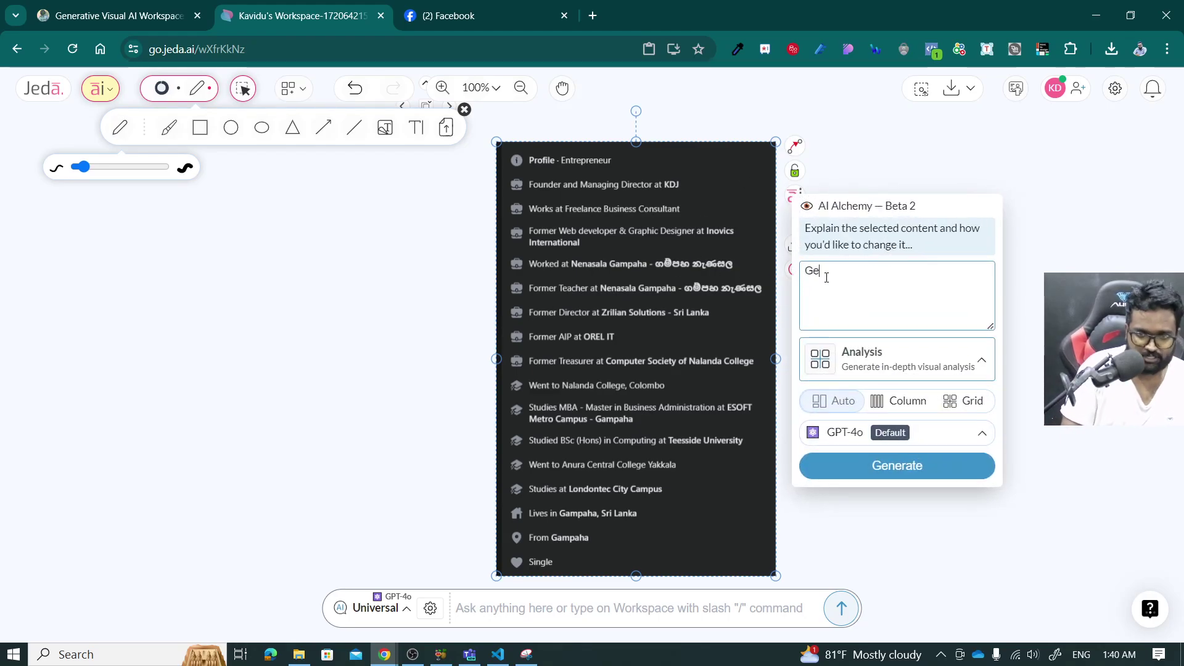
pyautogui.write('nerate a ')
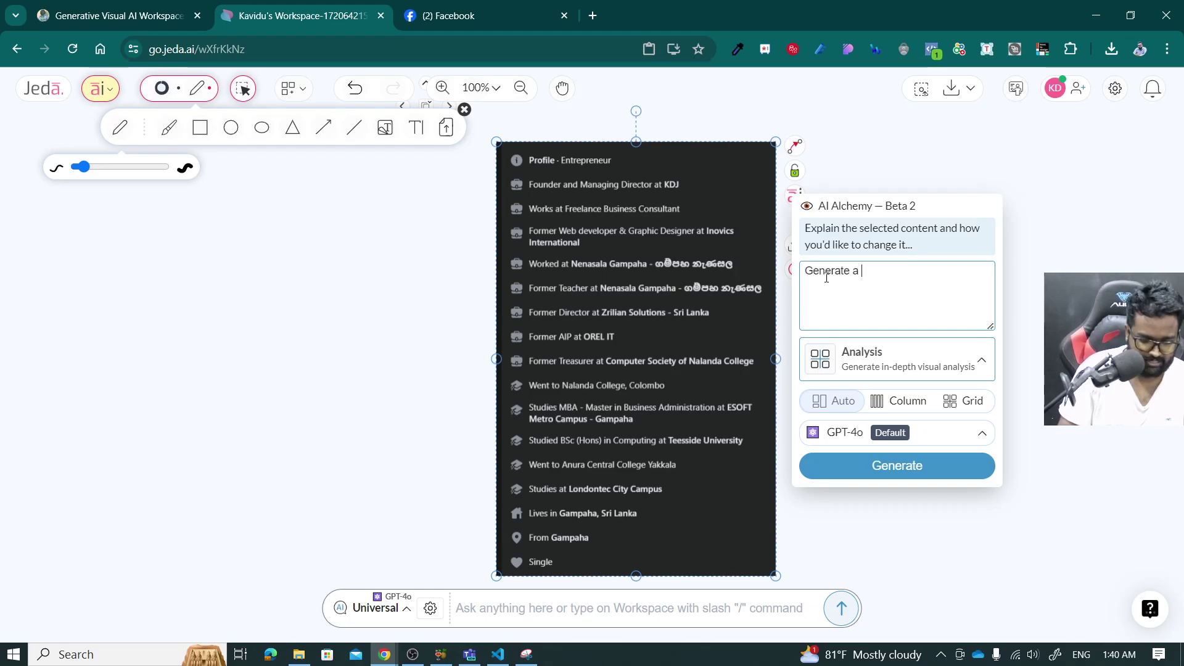
pyautogui.write('CV ')
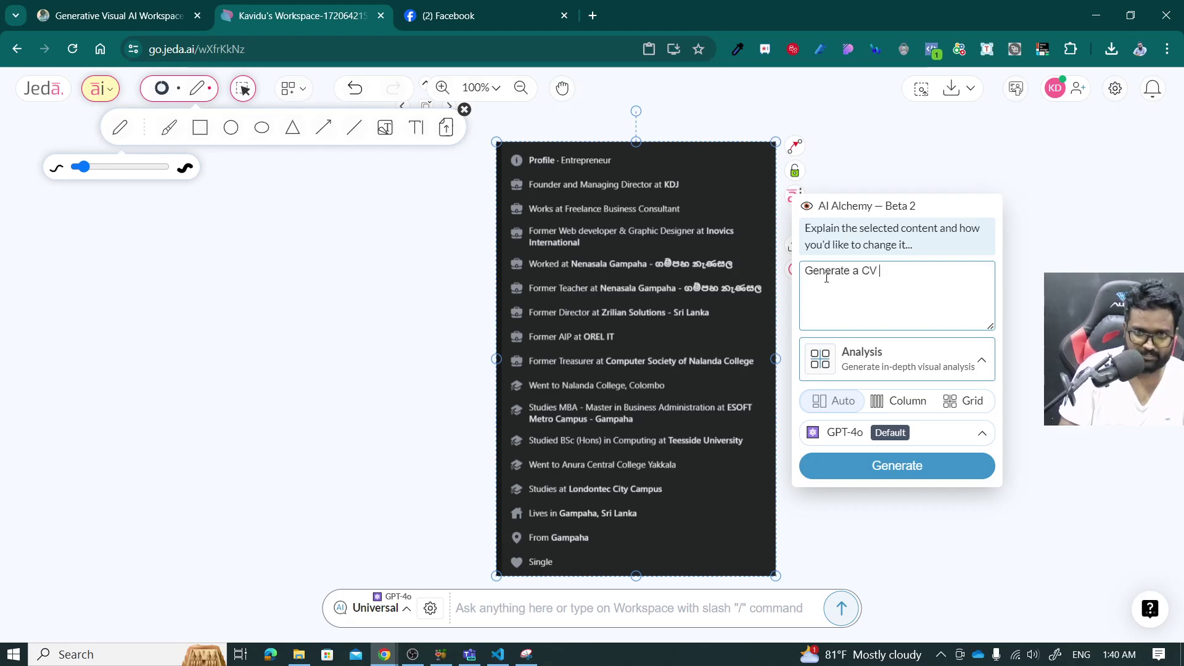
pyautogui.write('desi')
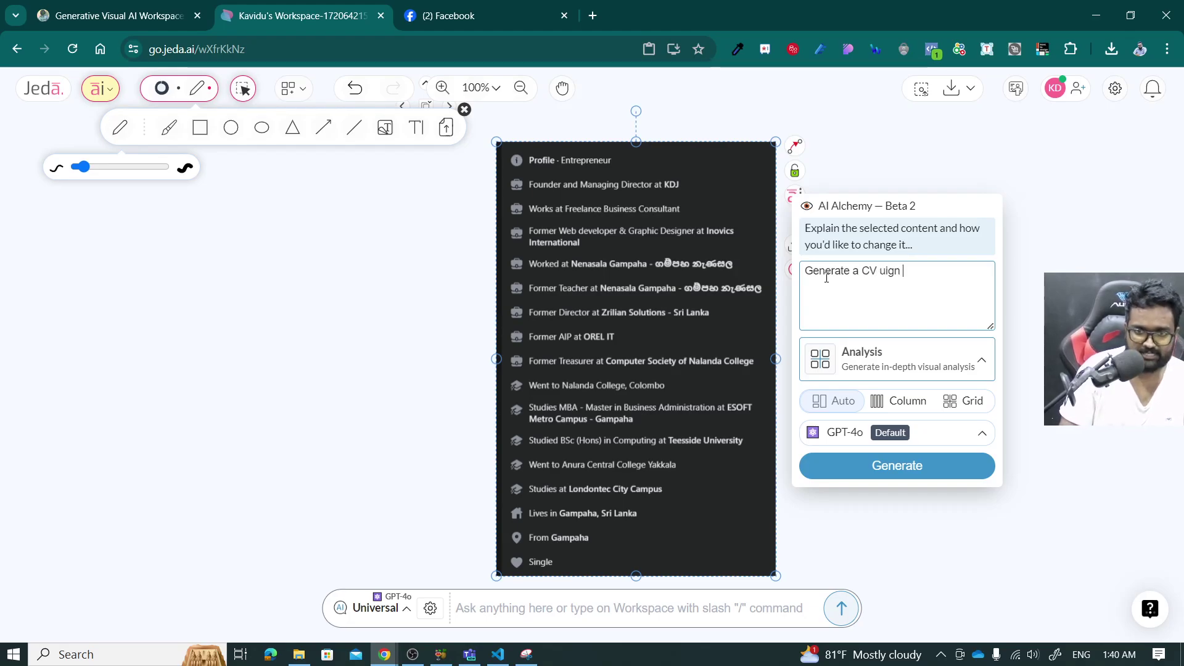
pyautogui.press('BackSpace')
pyautogui.press('BackSpace')
pyautogui.press('BackSpace')
pyautogui.press('BackSpace')
pyautogui.write('using late')
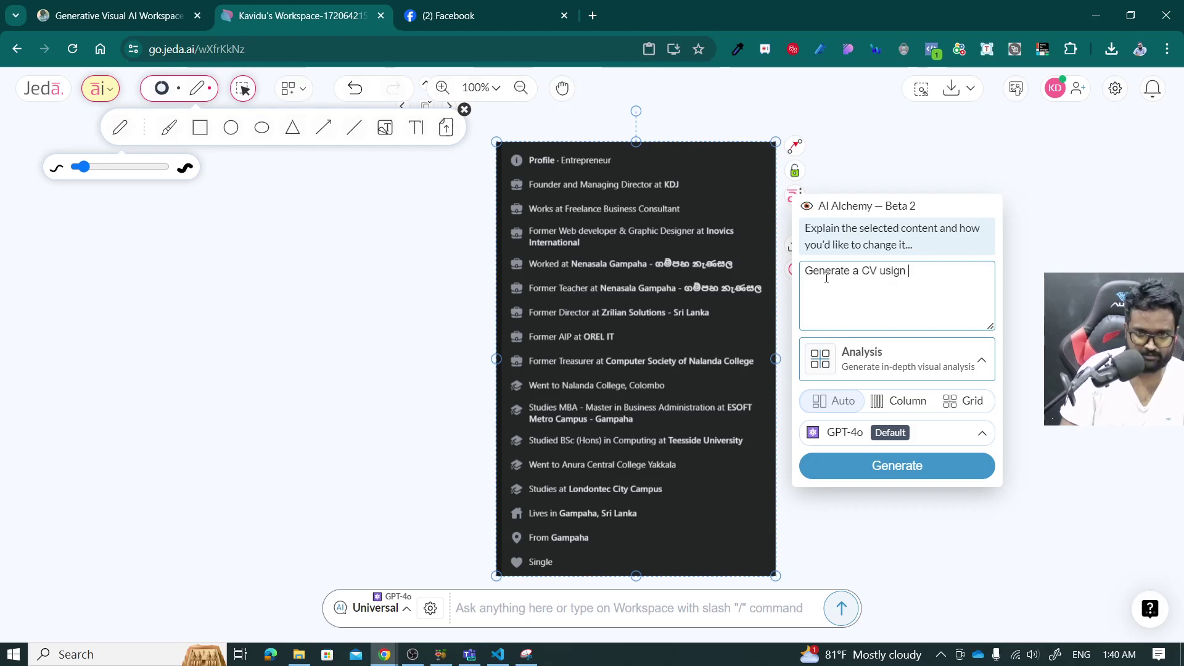
pyautogui.write('xt')
pyautogui.press('BackSpace')
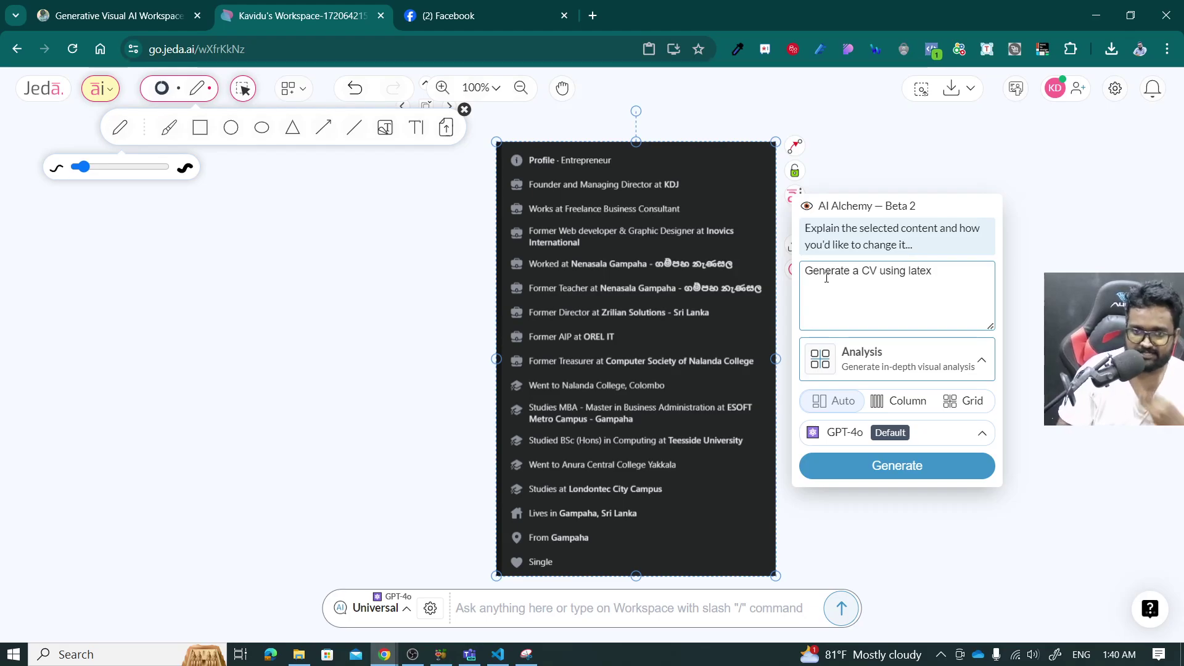
# Extend the prompt with 'Make sure it's an ATS friendly CV. You have to use the following'.
pyautogui.write('M')
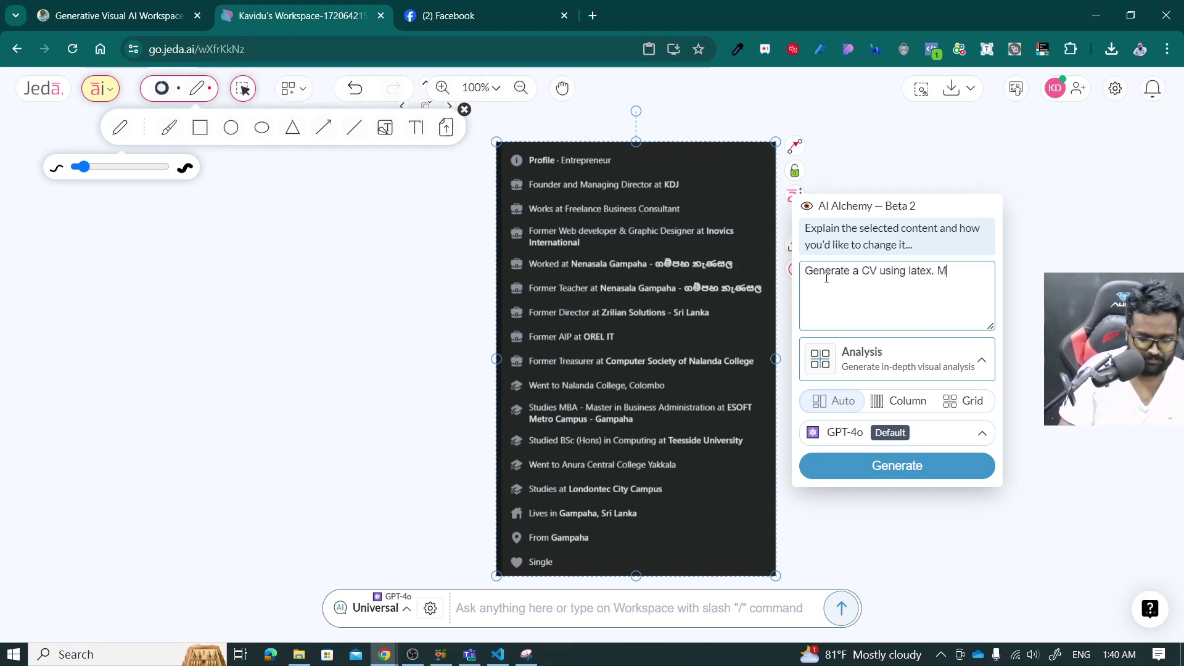
pyautogui.write('kakle')
pyautogui.press('BackSpace')
pyautogui.press('BackSpace')
pyautogui.press('BackSpace')
pyautogui.press('BackSpace')
pyautogui.press('BackSpace')
pyautogui.write('ake')
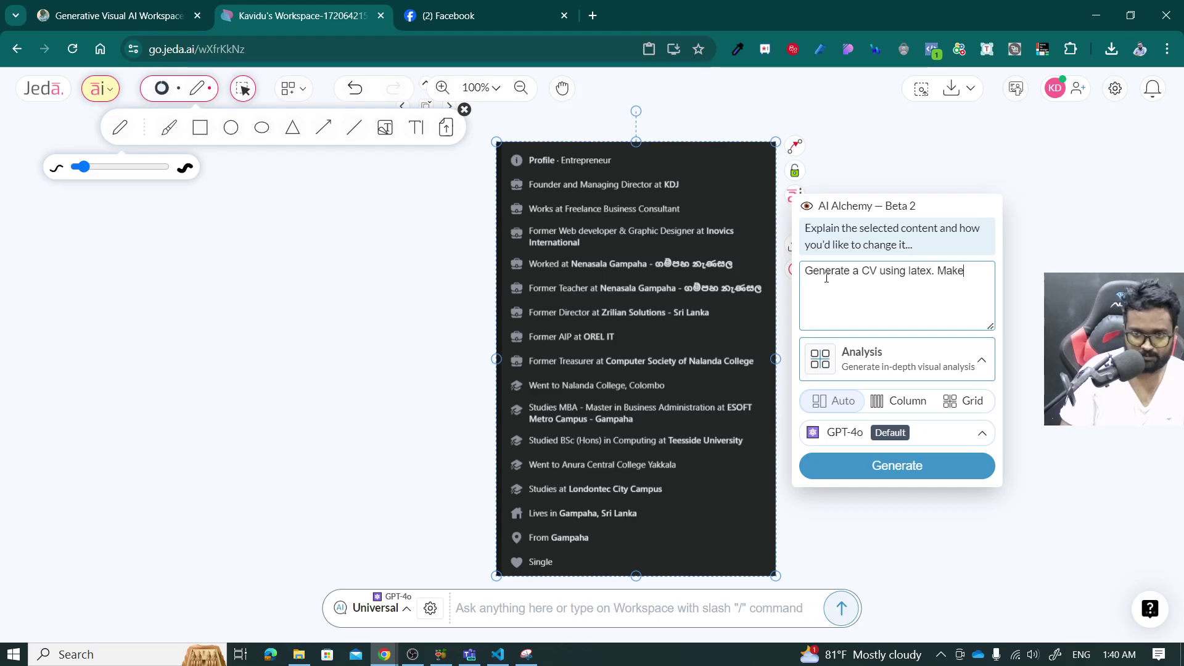
pyautogui.write(" sure it's an ")
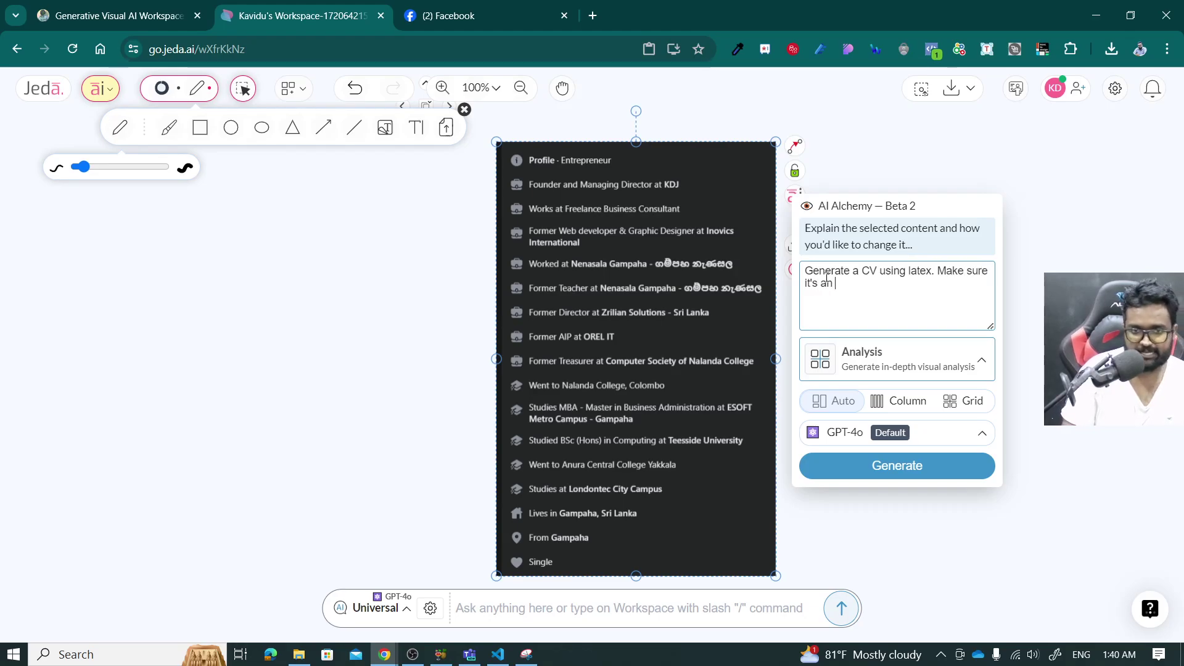
pyautogui.write('ATS fr')
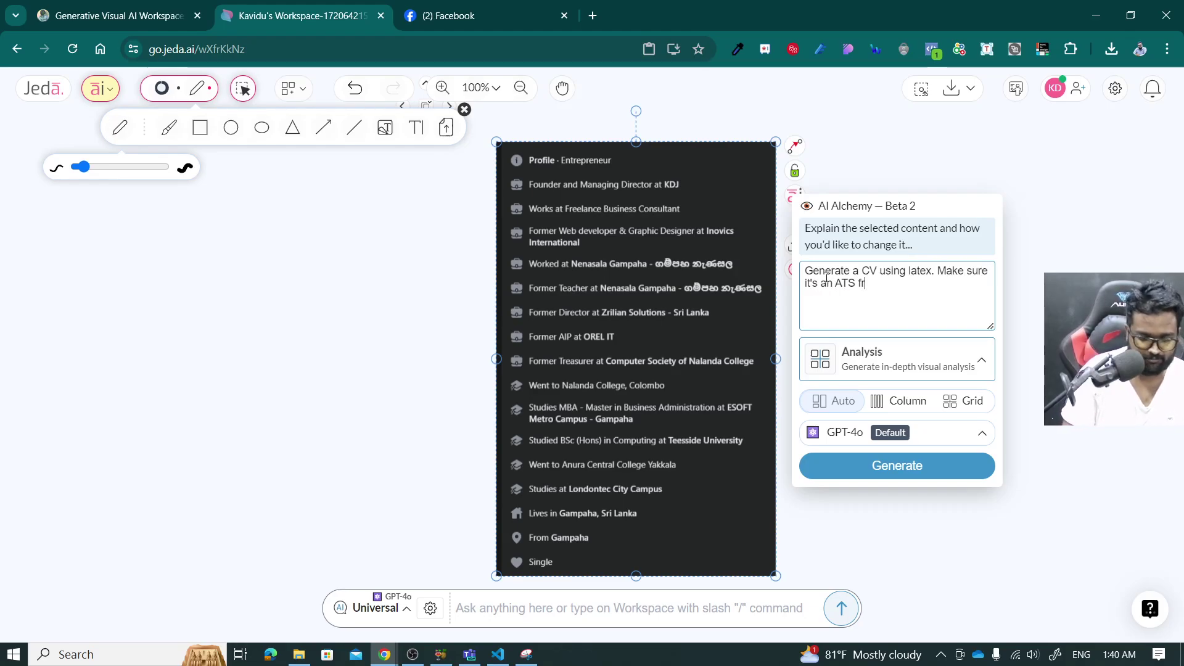
pyautogui.write('iendd')
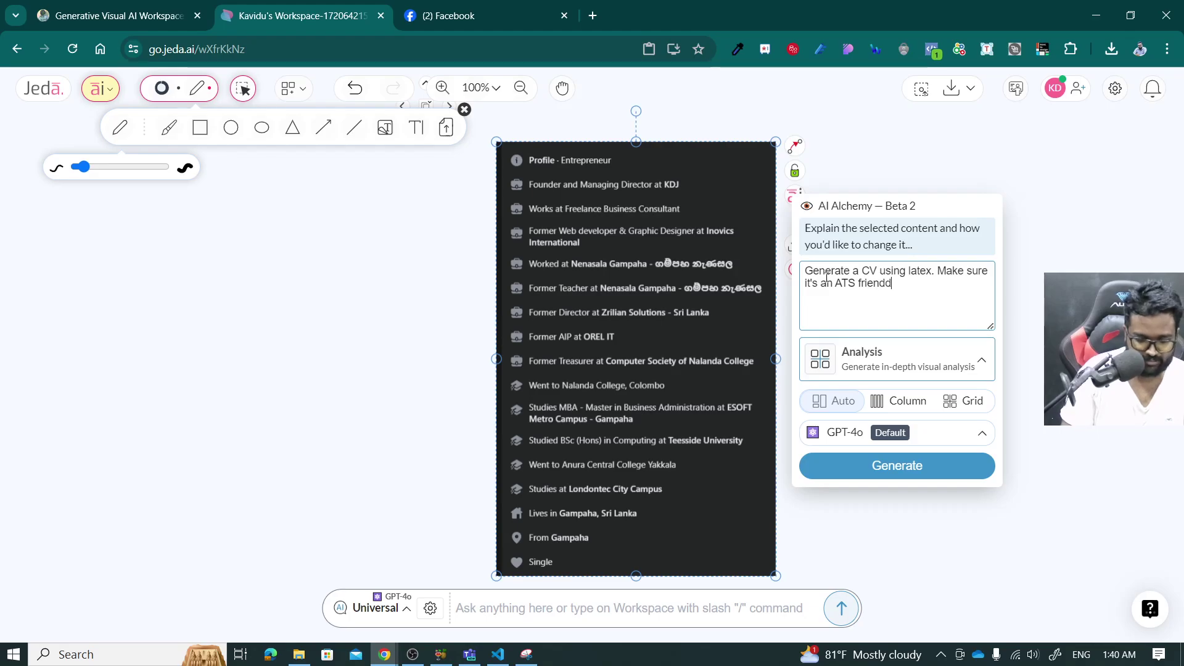
pyautogui.press('BackSpace')
pyautogui.press('BackSpace')
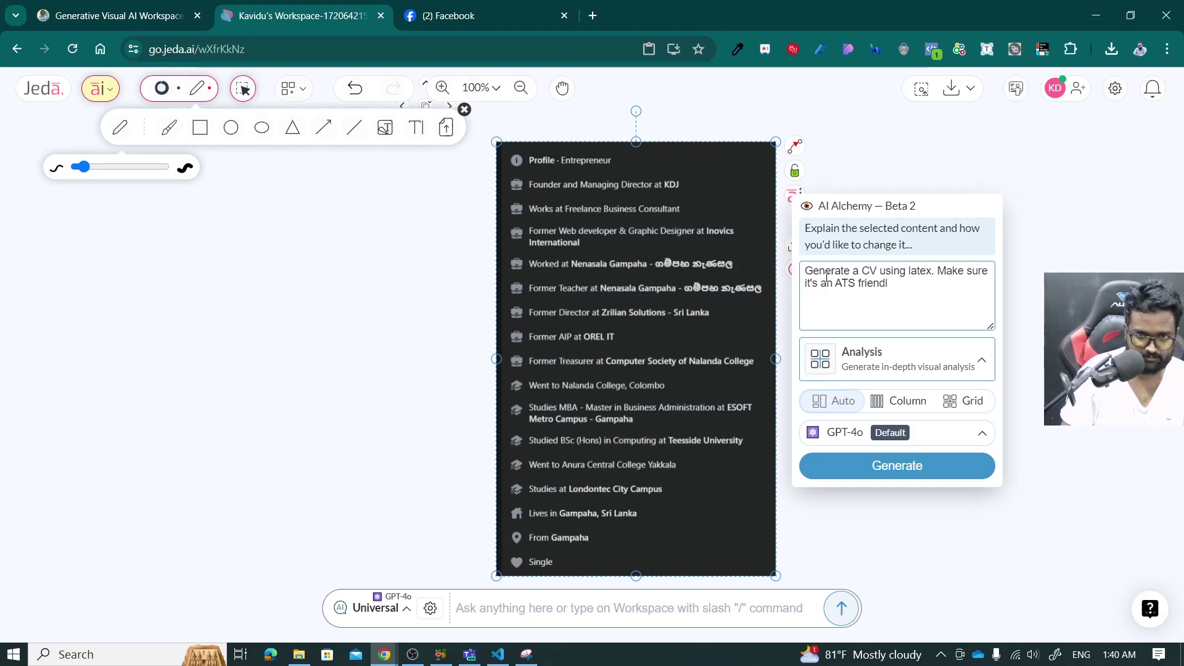
pyautogui.write('y CV.')
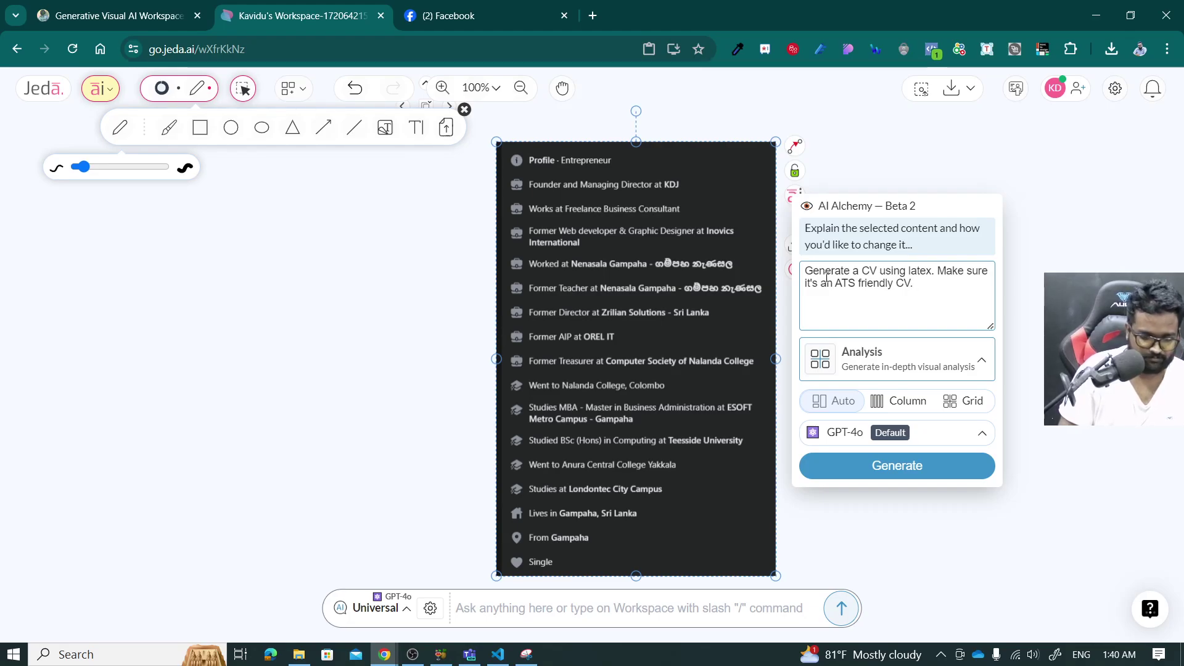
pyautogui.write(' You have to')
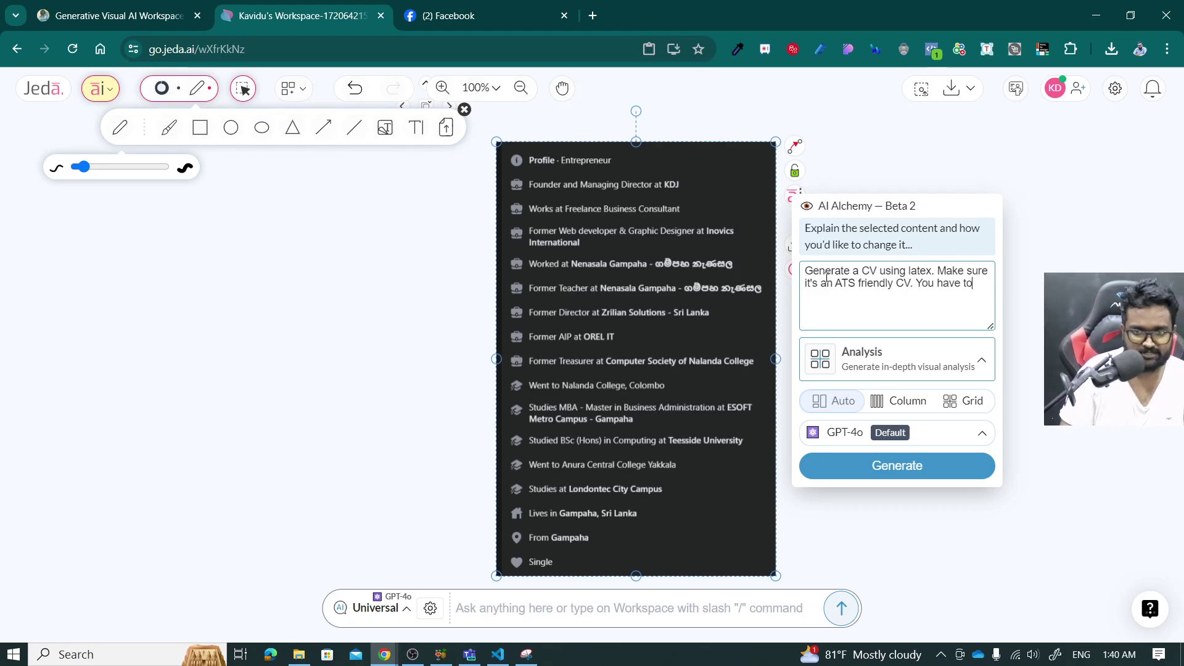
pyautogui.write(' use the followi')
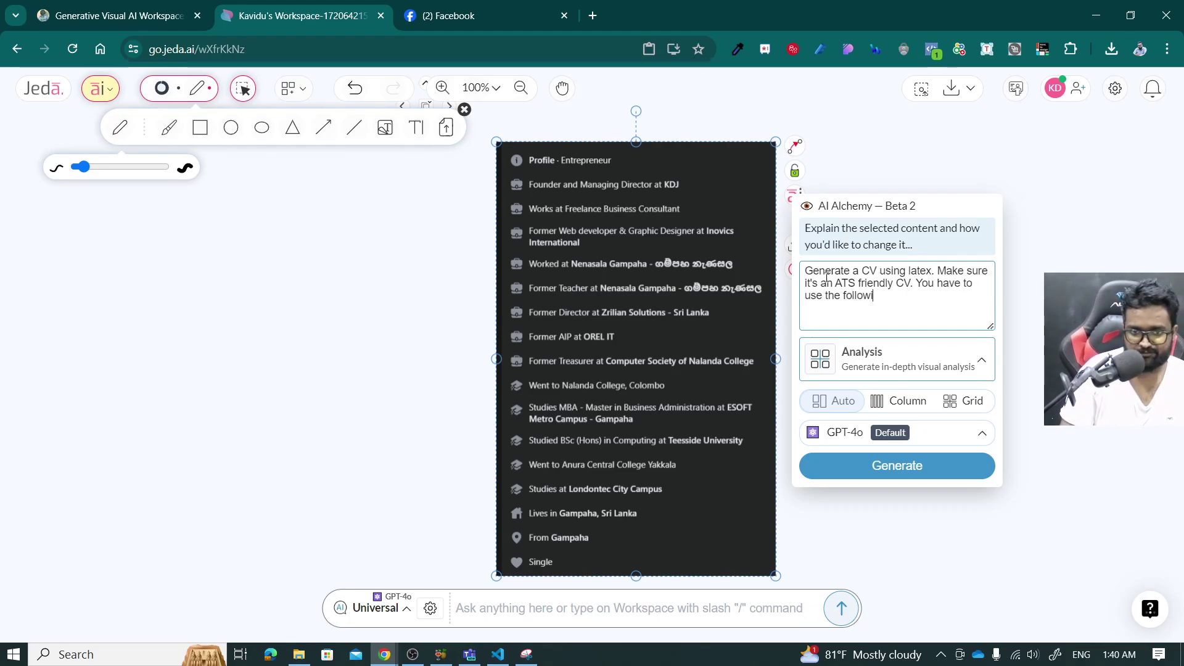
pyautogui.write('ng iinfroamt')
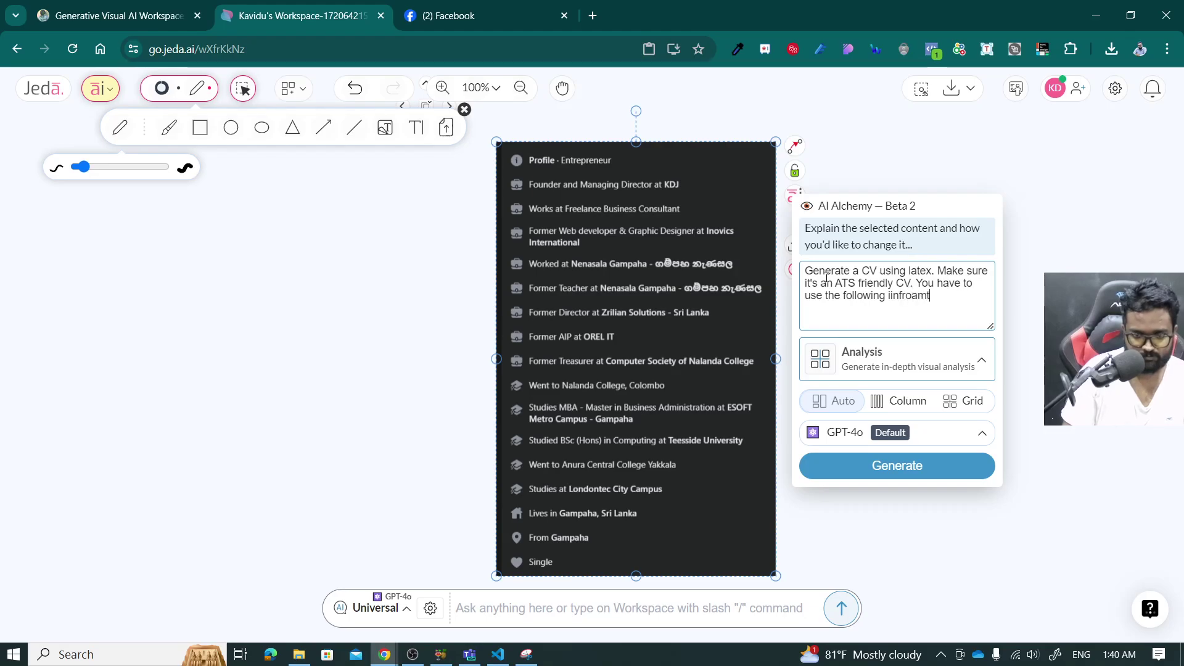
pyautogui.press('BackSpace')
pyautogui.press('BackSpace')
pyautogui.press('BackSpace')
pyautogui.press('BackSpace')
pyautogui.press('BackSpace')
pyautogui.press('BackSpace')
pyautogui.press('BackSpace')
pyautogui.press('BackSpace')
pyautogui.press('BackSpace')
pyautogui.press('BackSpace')
pyautogui.press('BackSpace')
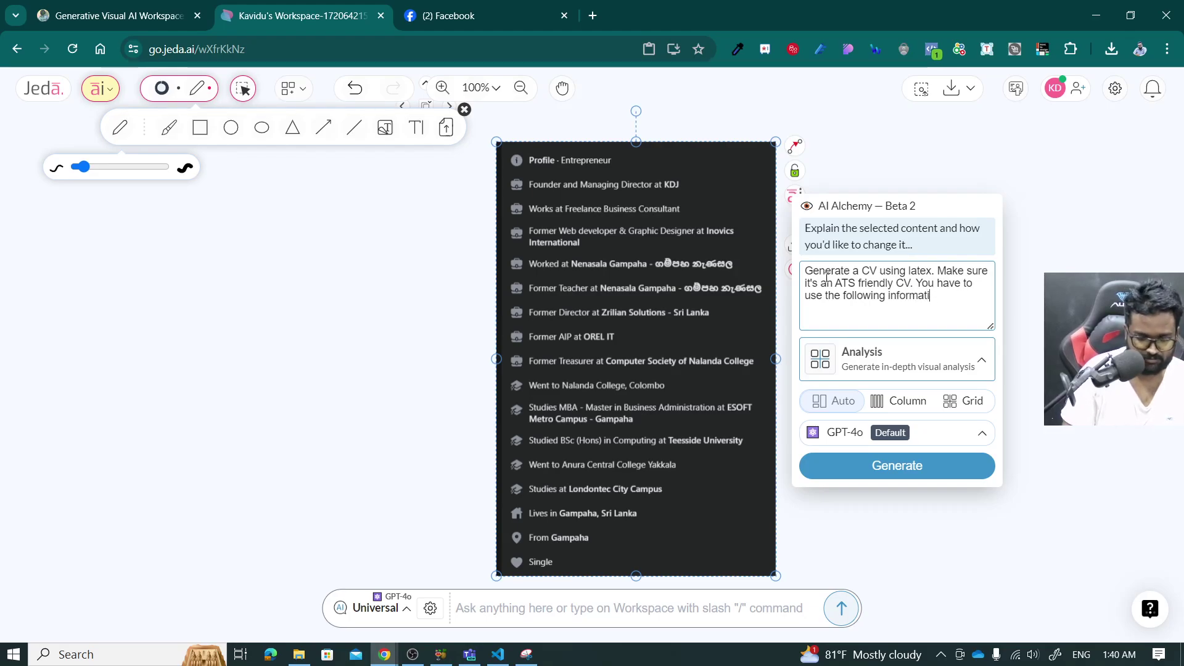
# Add list item 1 with the full name and item 2 'Software Engineer' to the prompt.
pyautogui.press('Return')
pyautogui.press('Return')
pyautogui.write('1.')
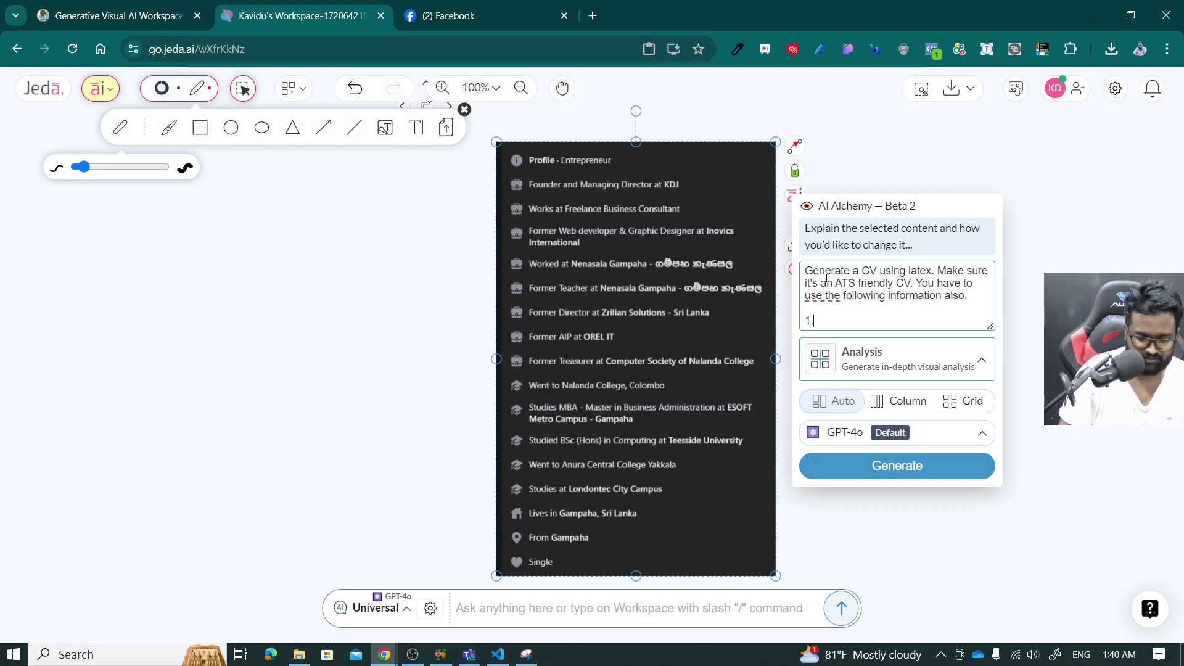
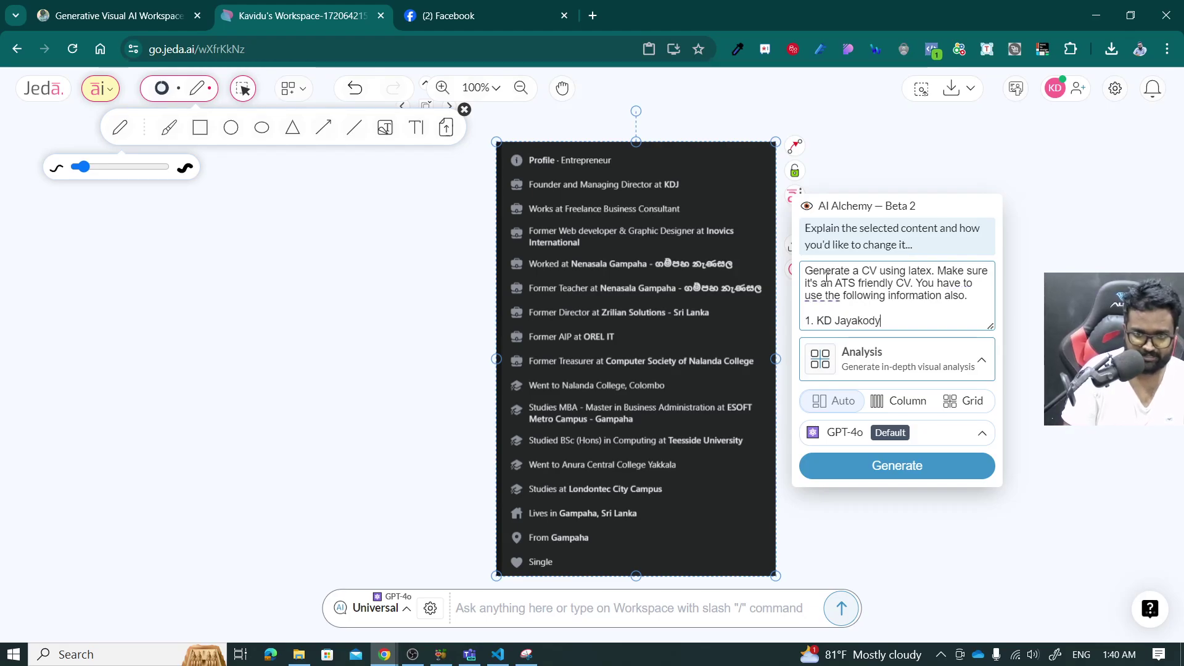
pyautogui.press('Return')
pyautogui.write('2.')
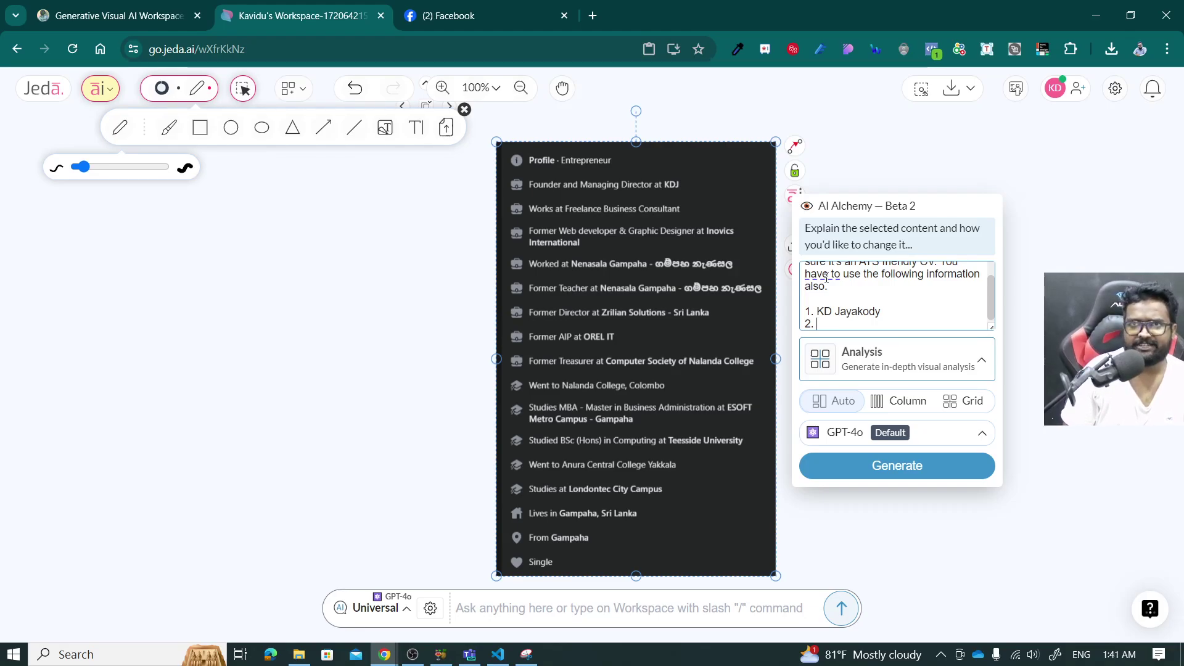
pyautogui.write('Soft')
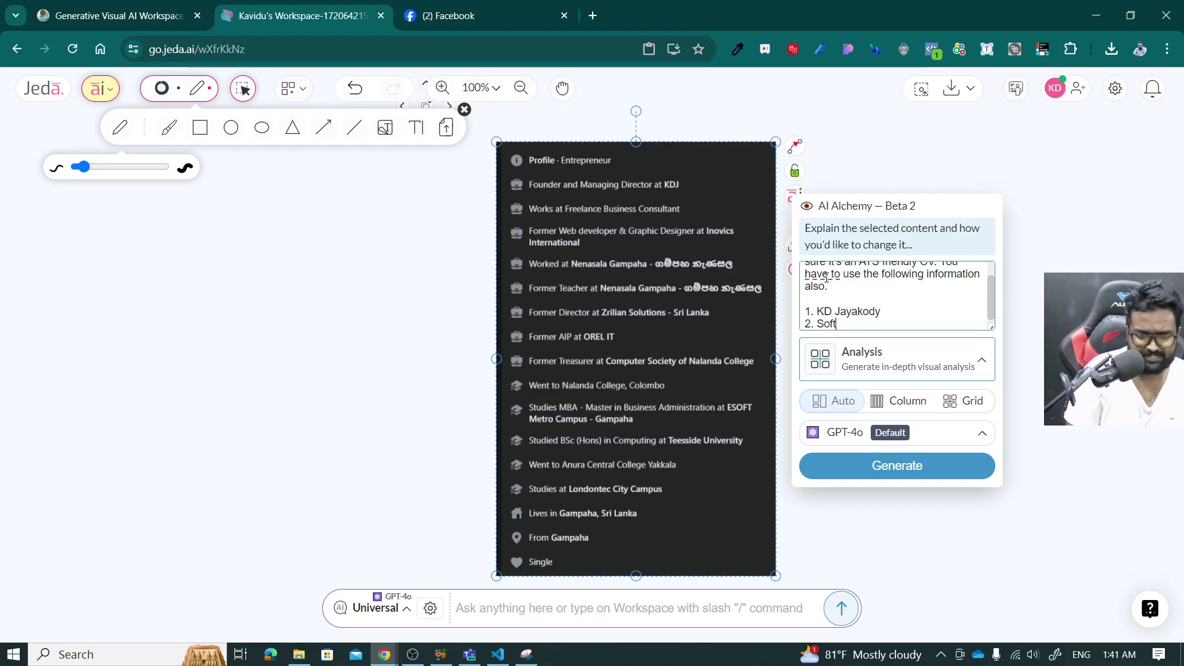
pyautogui.write('ware Engineer')
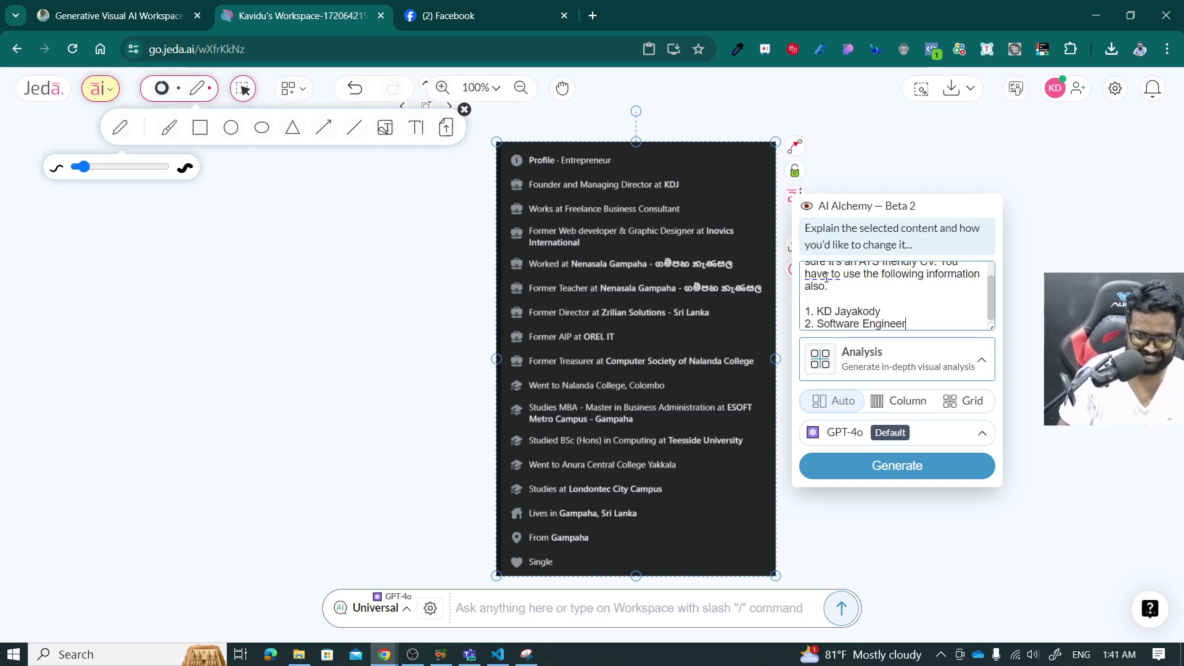
# Add item 3 with the date of birth and item 4 with the gender, removing the extra line.
pyautogui.press('Return')
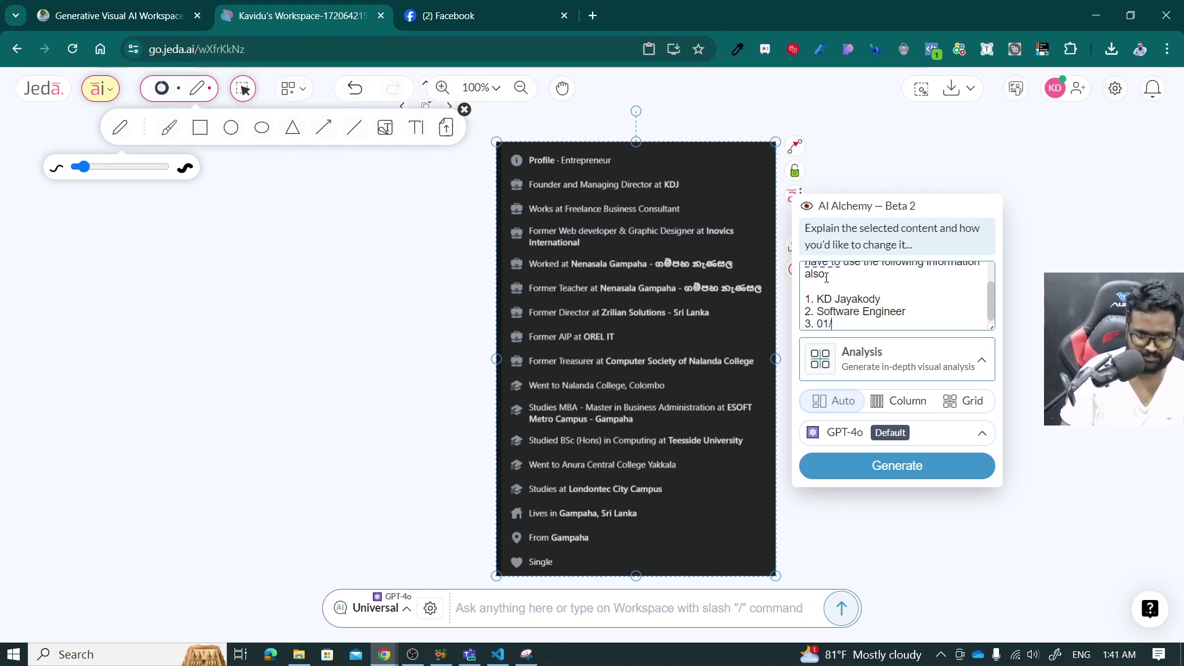
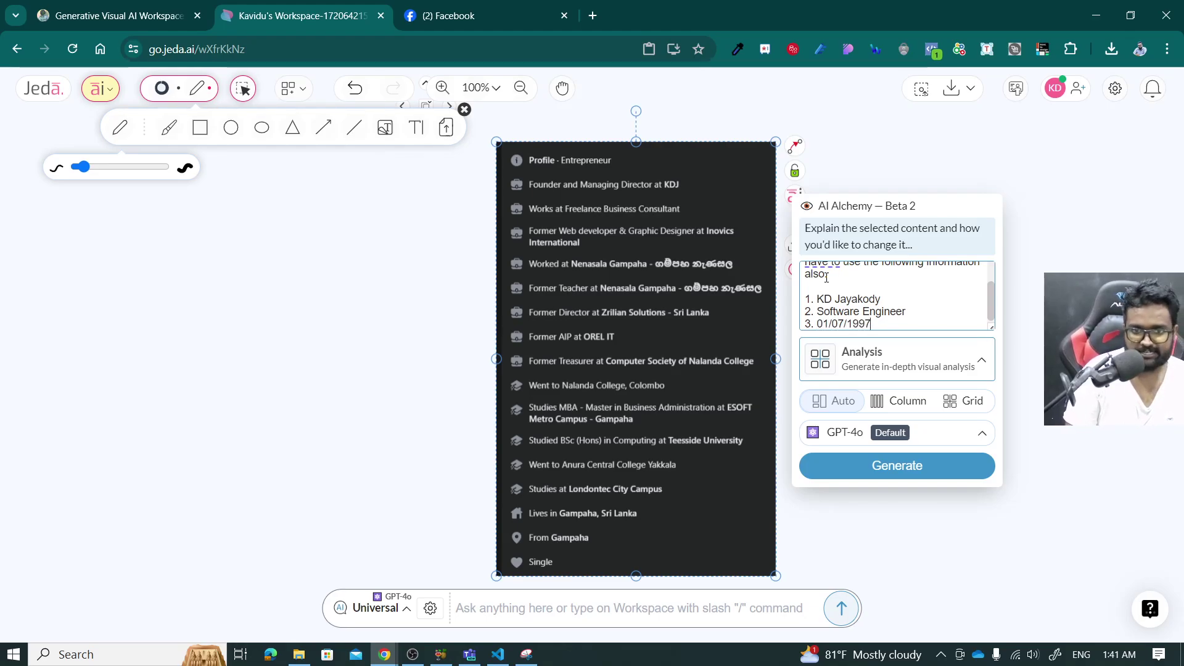
pyautogui.press('Return')
pyautogui.write('4.')
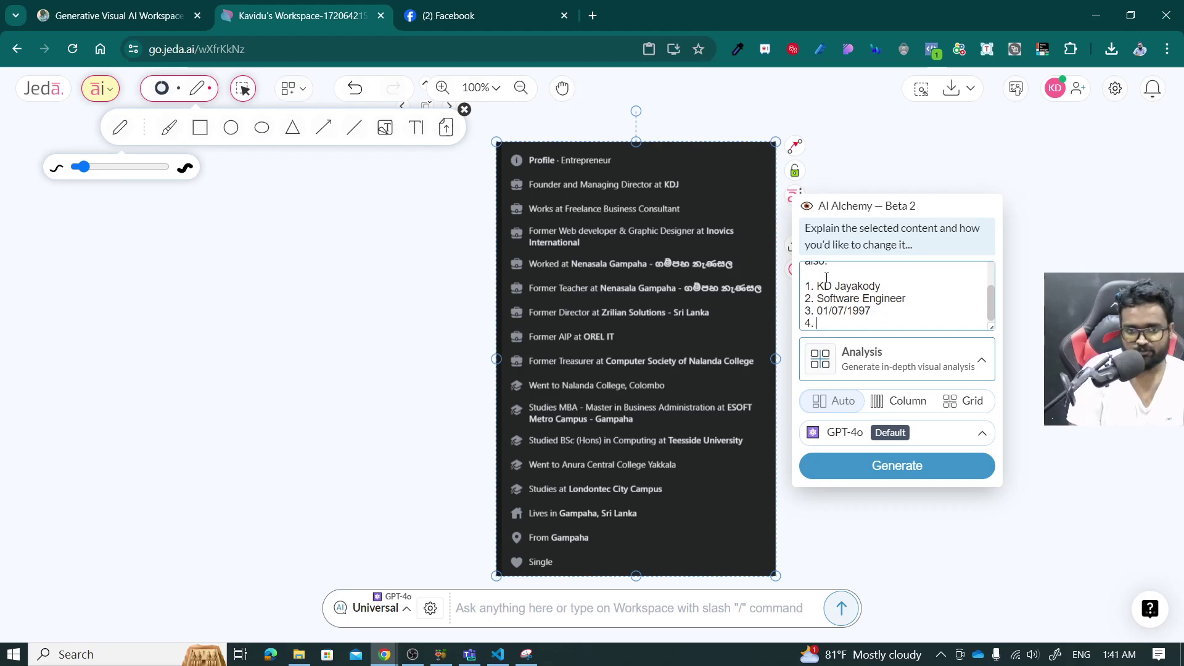
pyautogui.write(' Male')
pyautogui.press('Return')
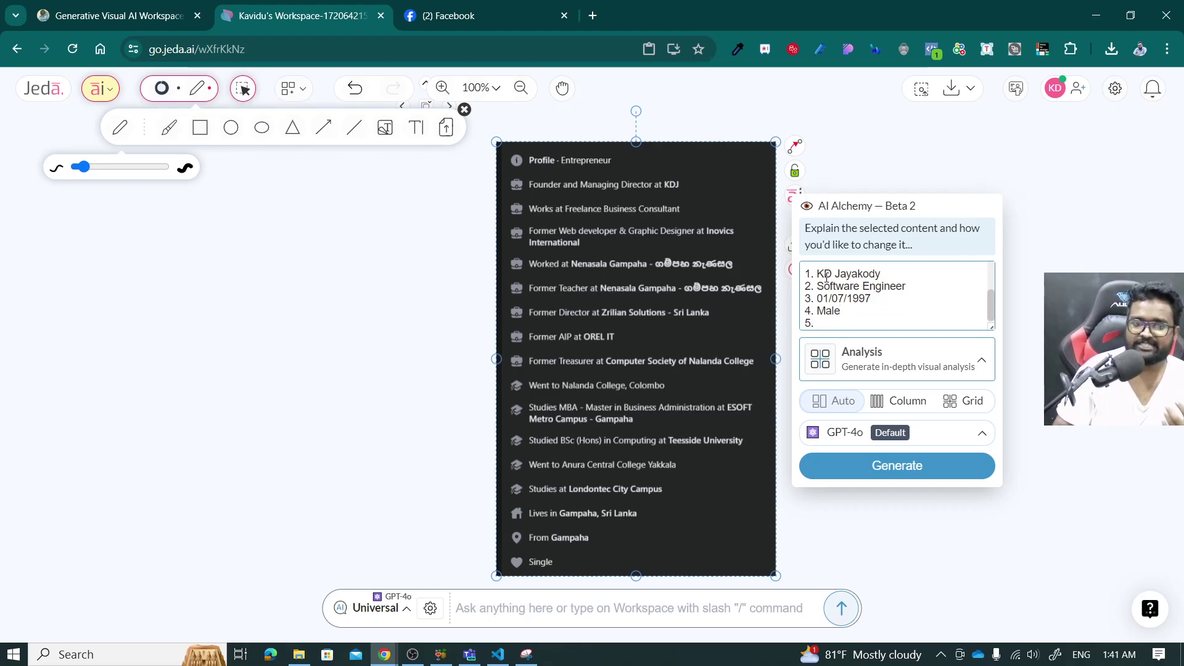
pyautogui.press('BackSpace')
pyautogui.press('BackSpace')
pyautogui.press('BackSpace')
pyautogui.press('BackSpace')
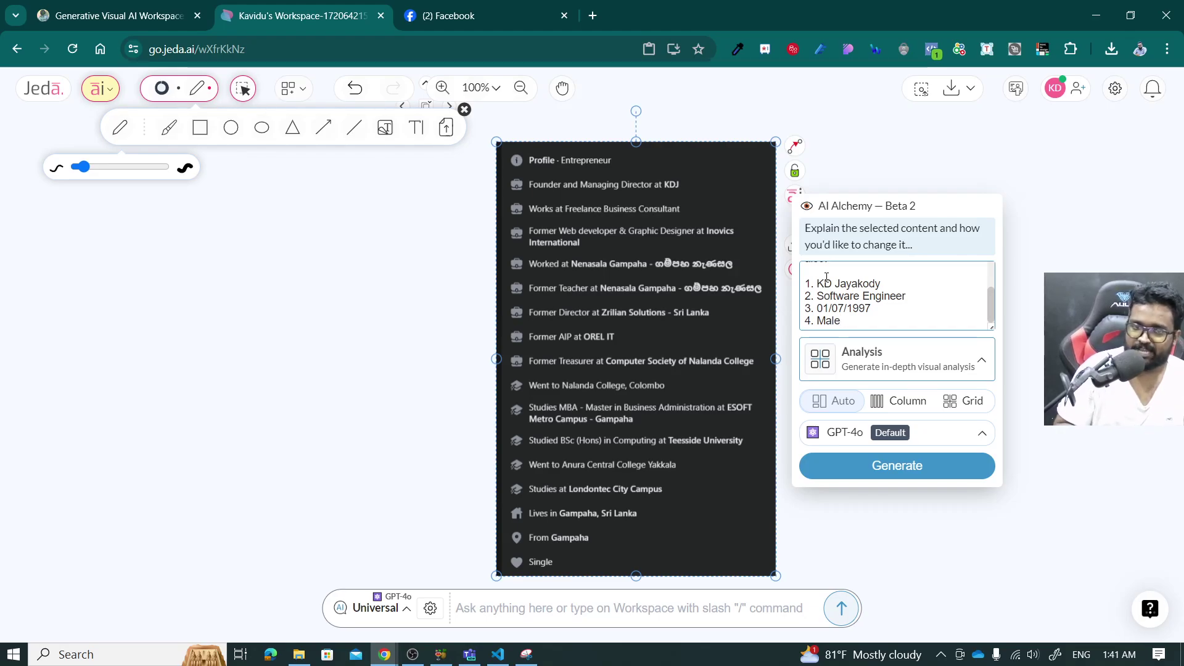
pyautogui.scroll(3, 850, 285)
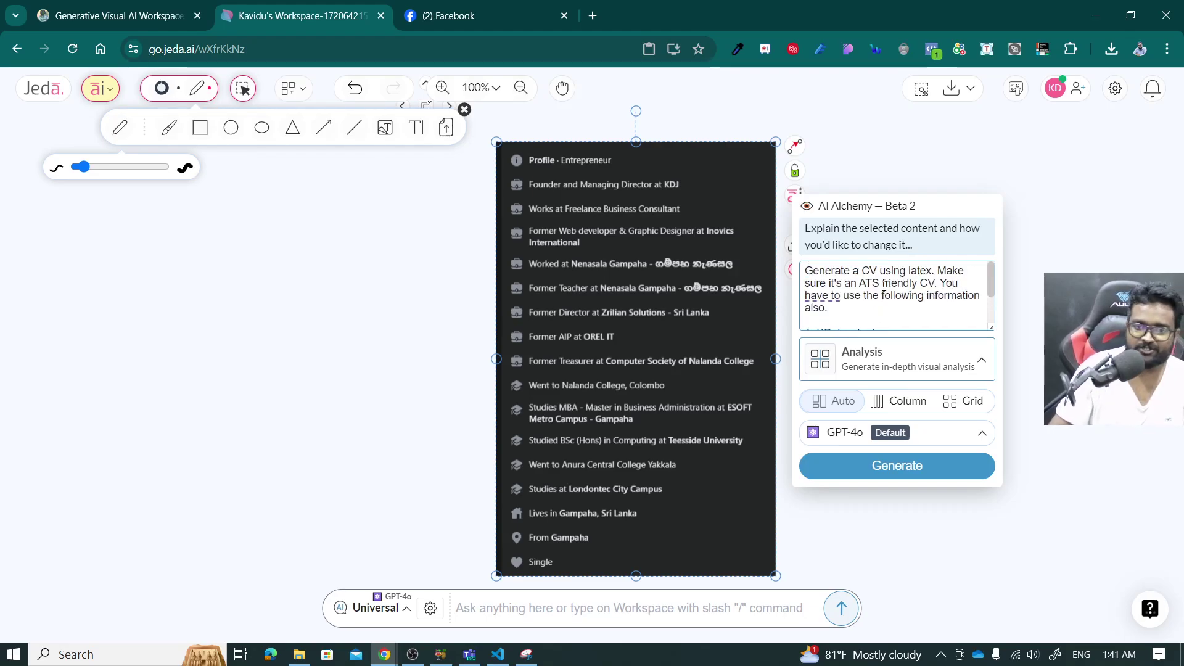
pyautogui.scroll(-3, 863, 286)
# Set the AI Alchemy output type to Text.
pyautogui.click(887, 362)
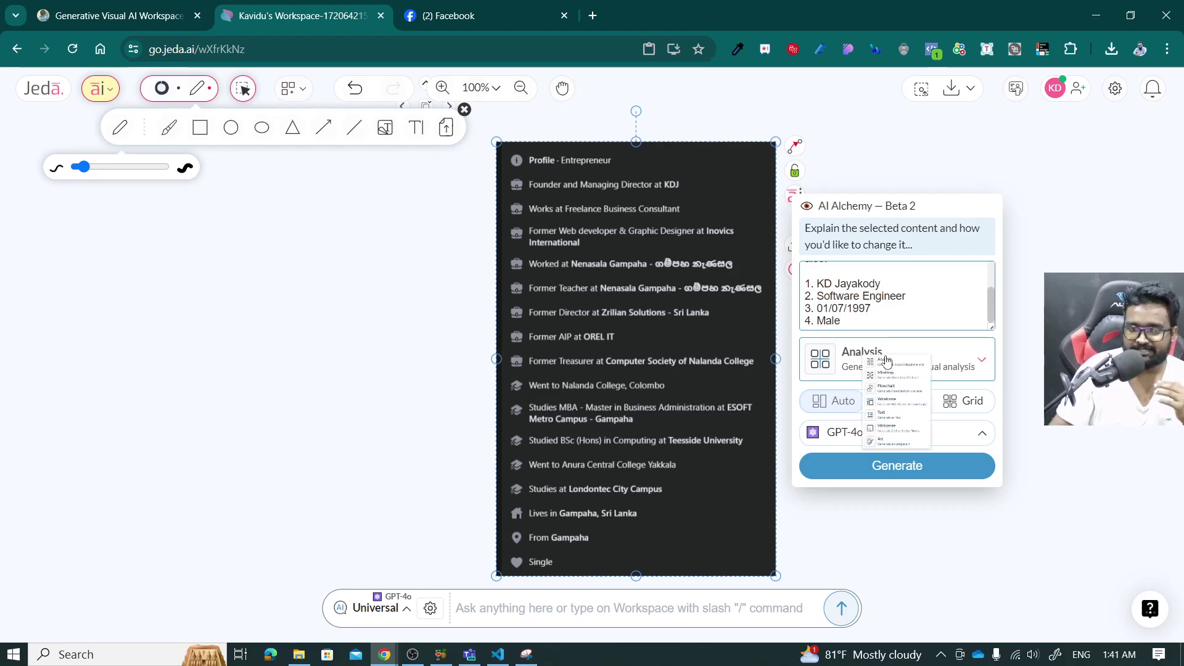
pyautogui.click(899, 242)
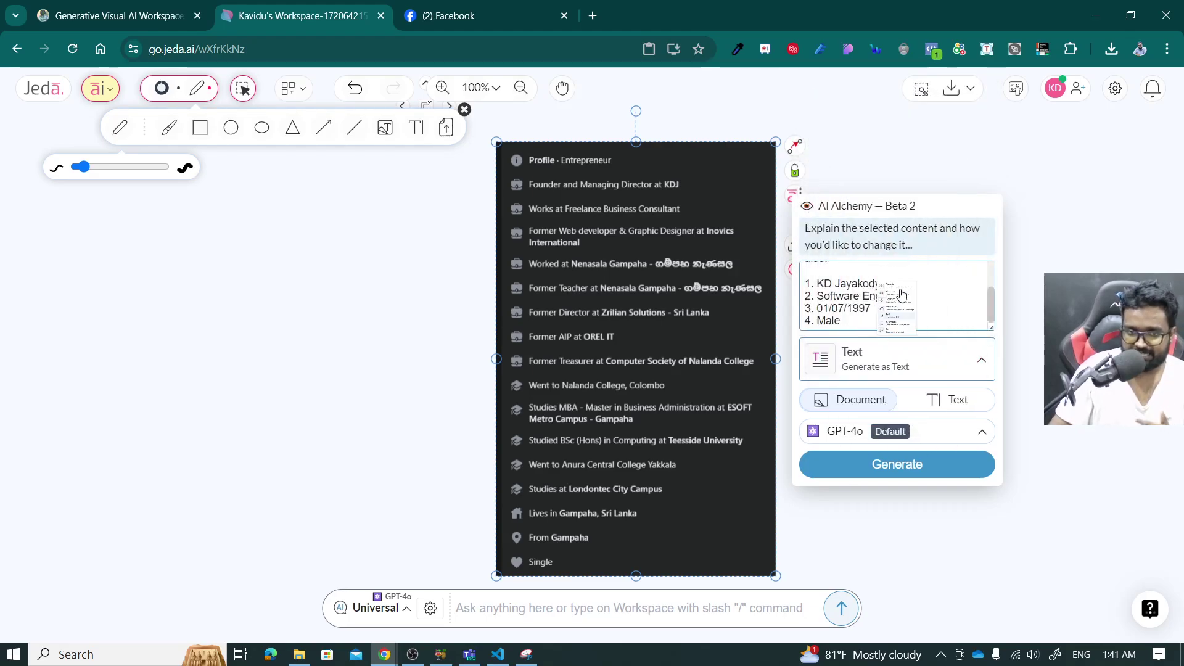
pyautogui.click(894, 360)
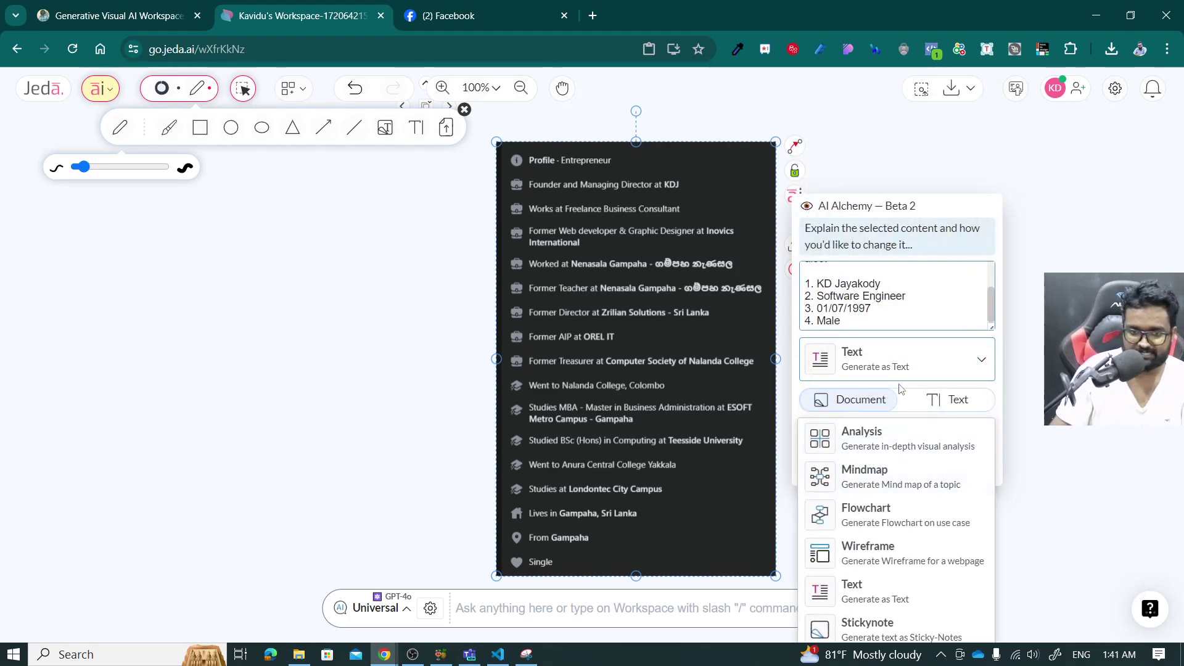
pyautogui.click(916, 367)
# Keep GPT-4o as the AI model and generate the CV.
pyautogui.click(897, 431)
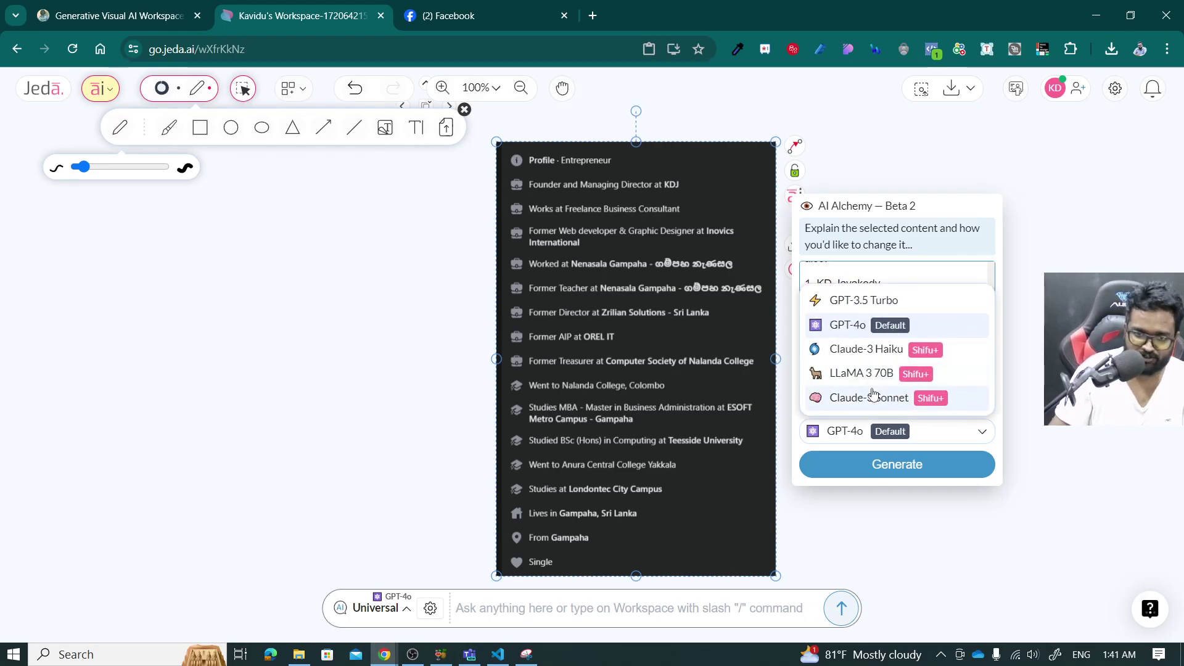
pyautogui.click(855, 328)
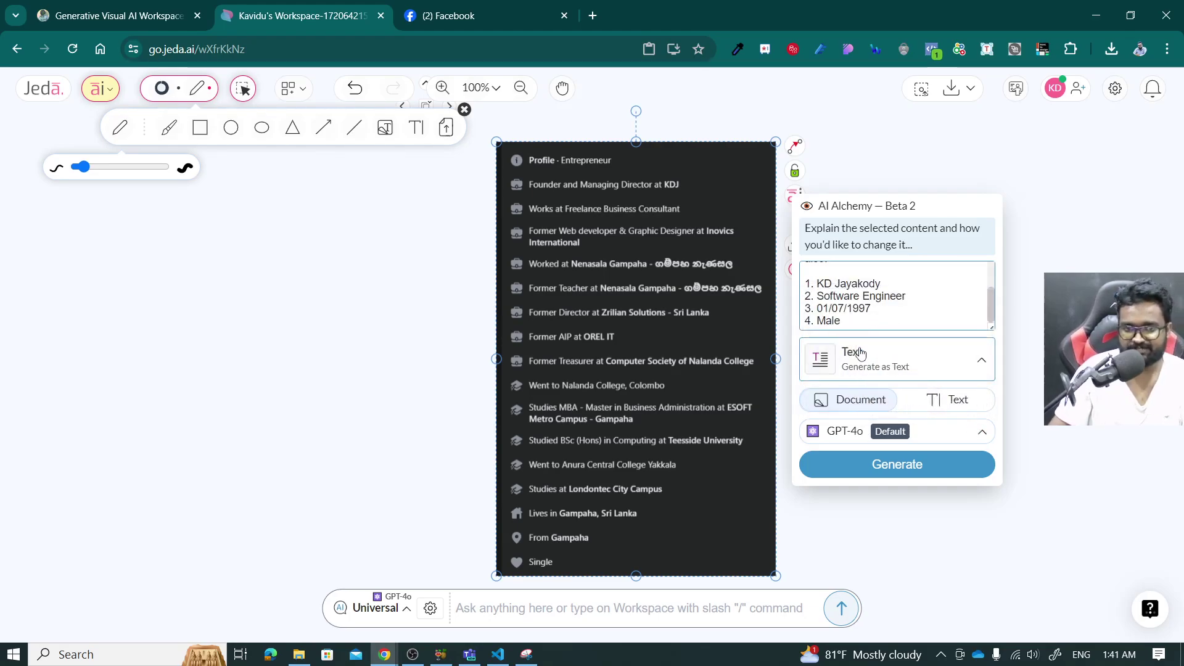
pyautogui.click(856, 433)
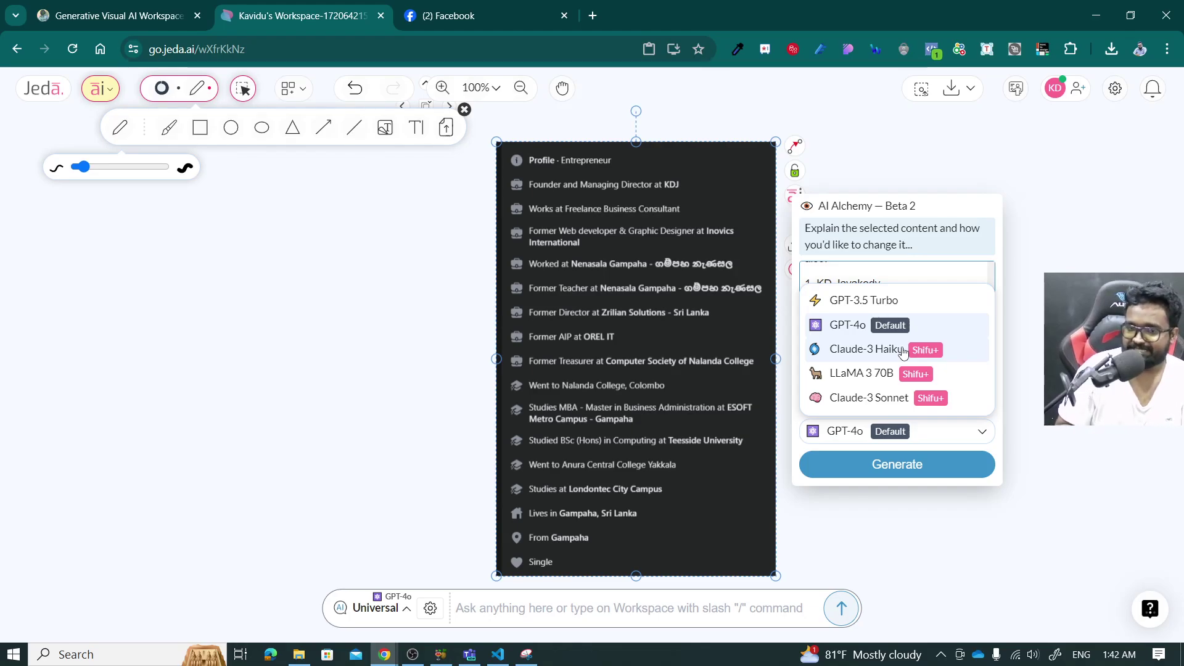
pyautogui.click(835, 432)
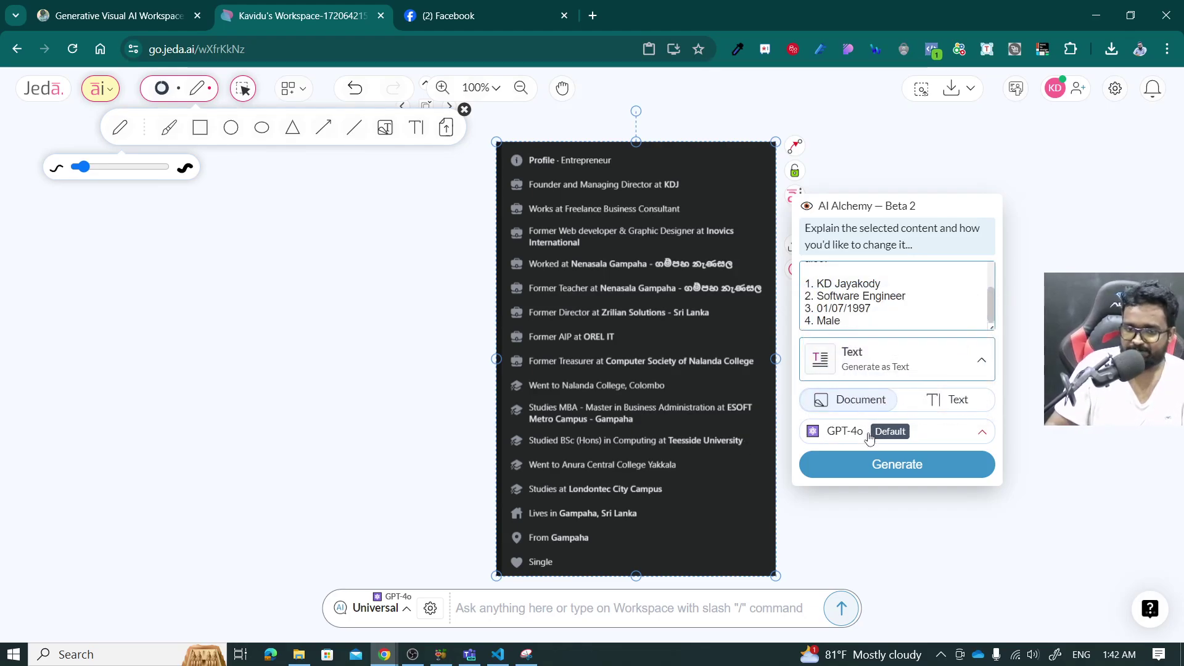
pyautogui.click(871, 466)
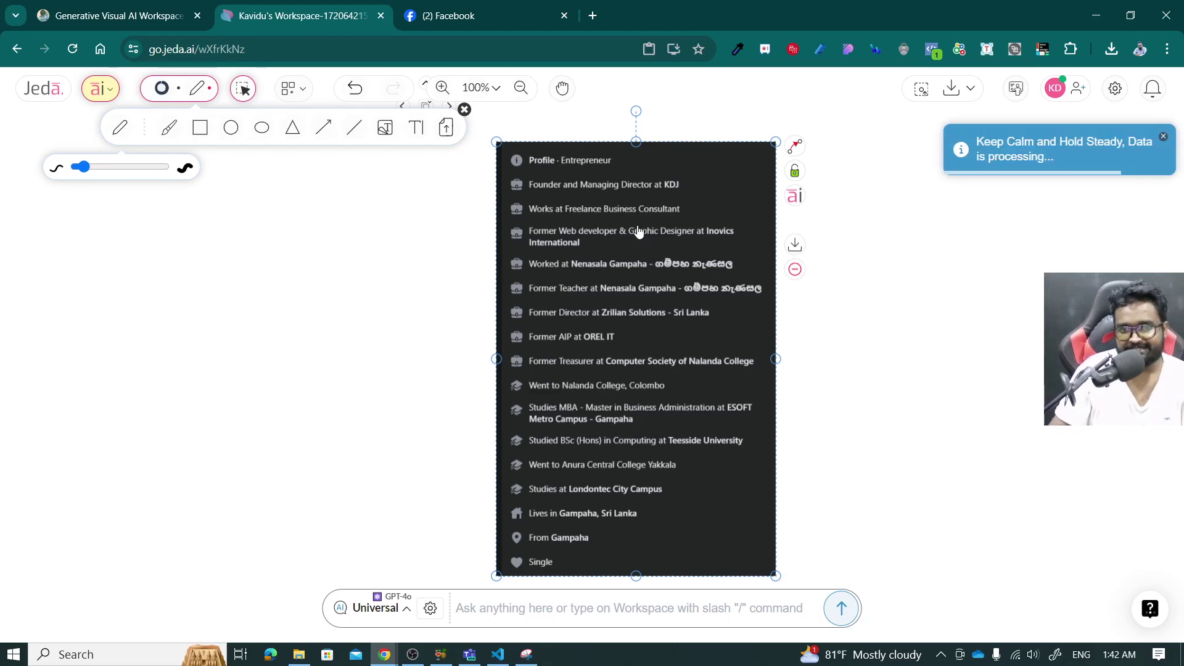
pyautogui.click(593, 15)
# Search Google for overleaf and open the Overleaf, Online LaTeX Editor site.
pyautogui.write('go')
pyautogui.press('Return')
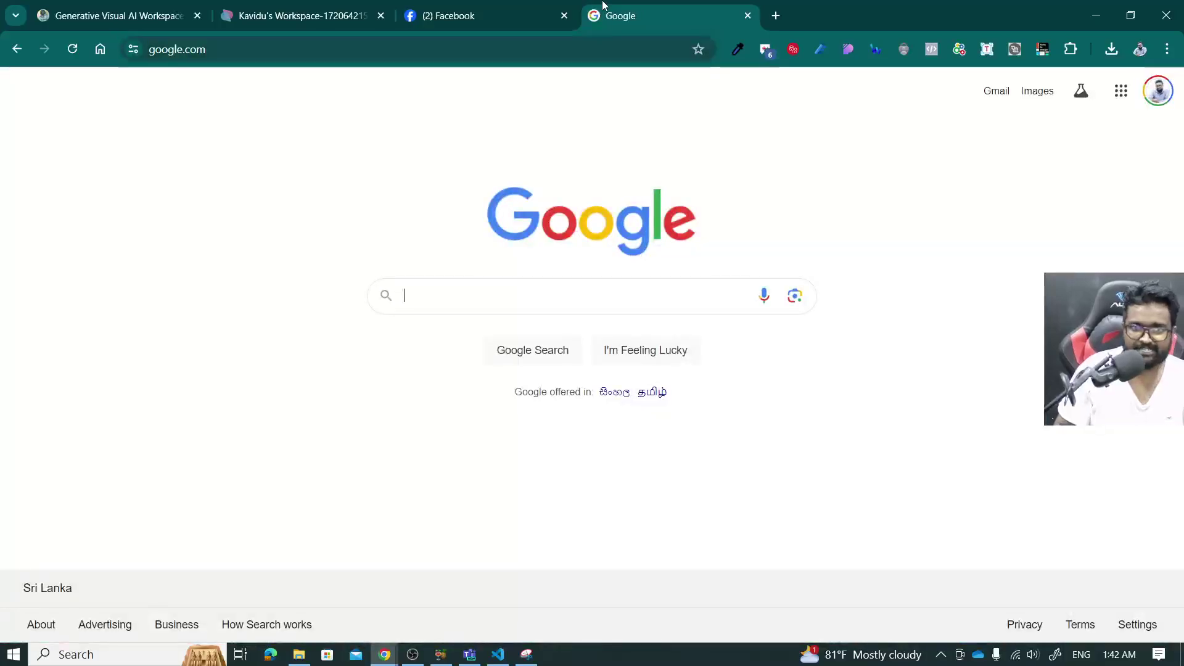
pyautogui.write('overleaf')
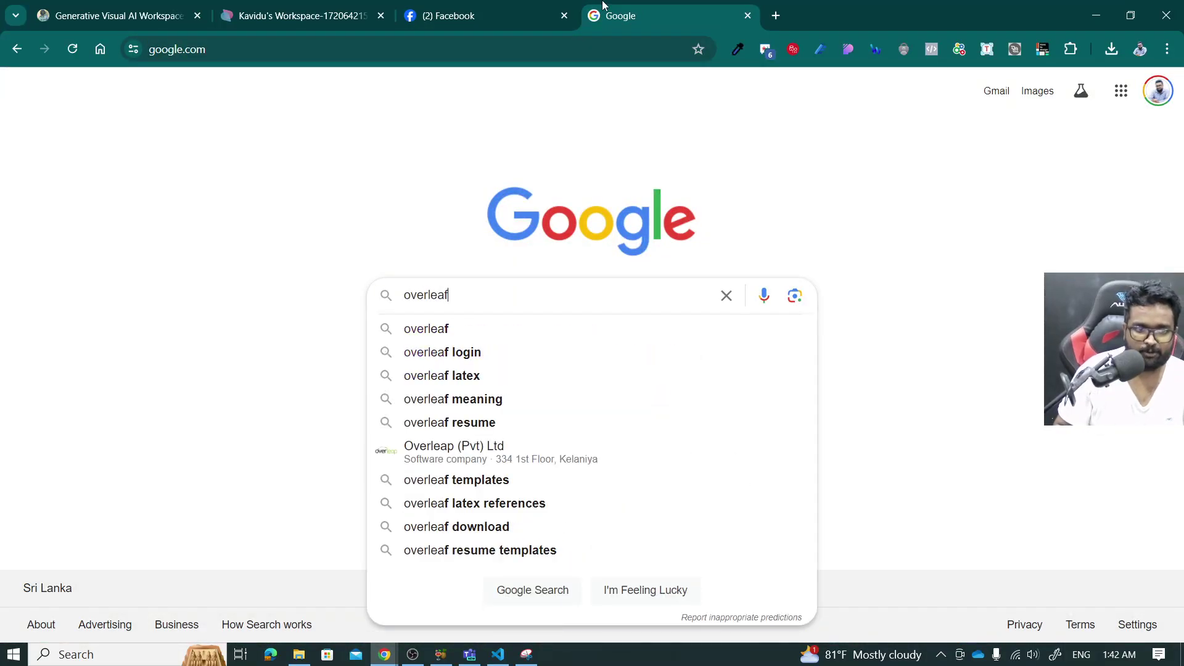
pyautogui.press('Return')
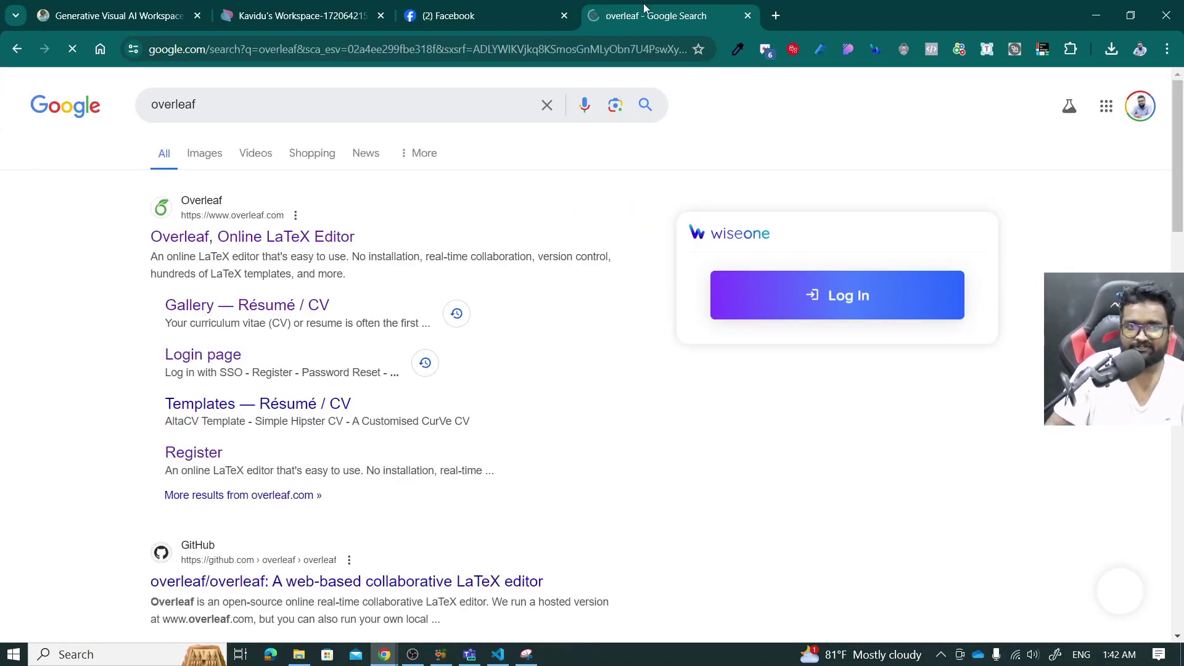
pyautogui.moveTo(604, 5); pyautogui.dragTo(426, 12)
pyautogui.click(241, 237)
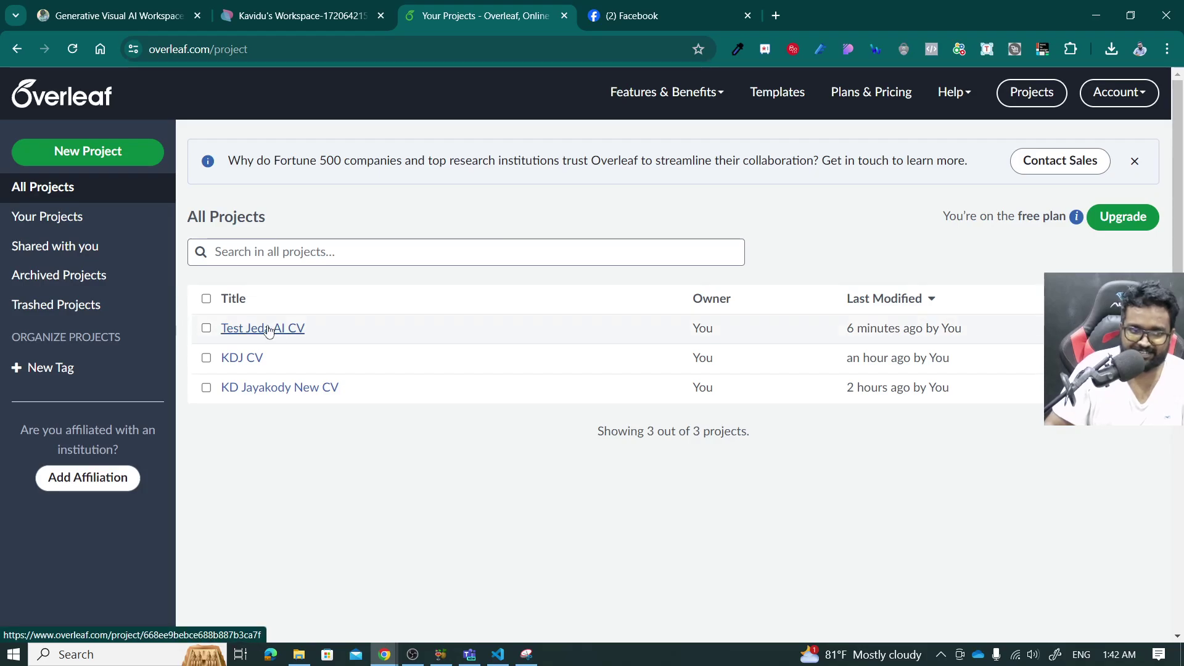
# Create a blank Overleaf project named 'AI Generated'.
pyautogui.click(110, 165)
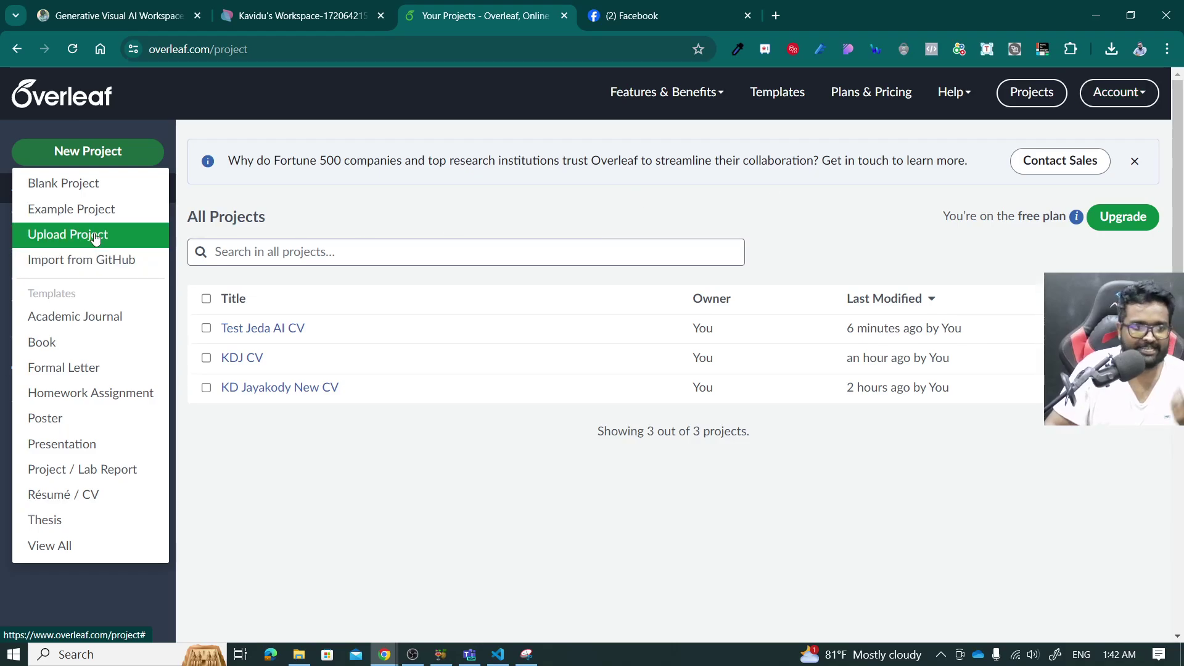
pyautogui.click(93, 152)
pyautogui.click(70, 152)
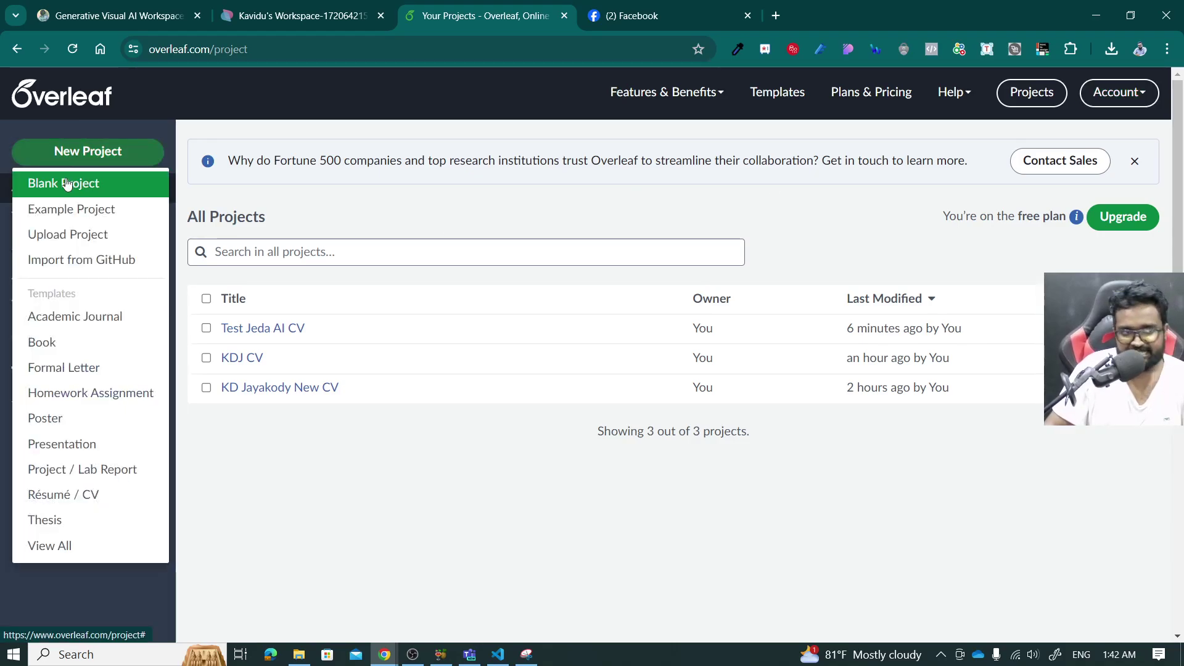
pyautogui.click(67, 184)
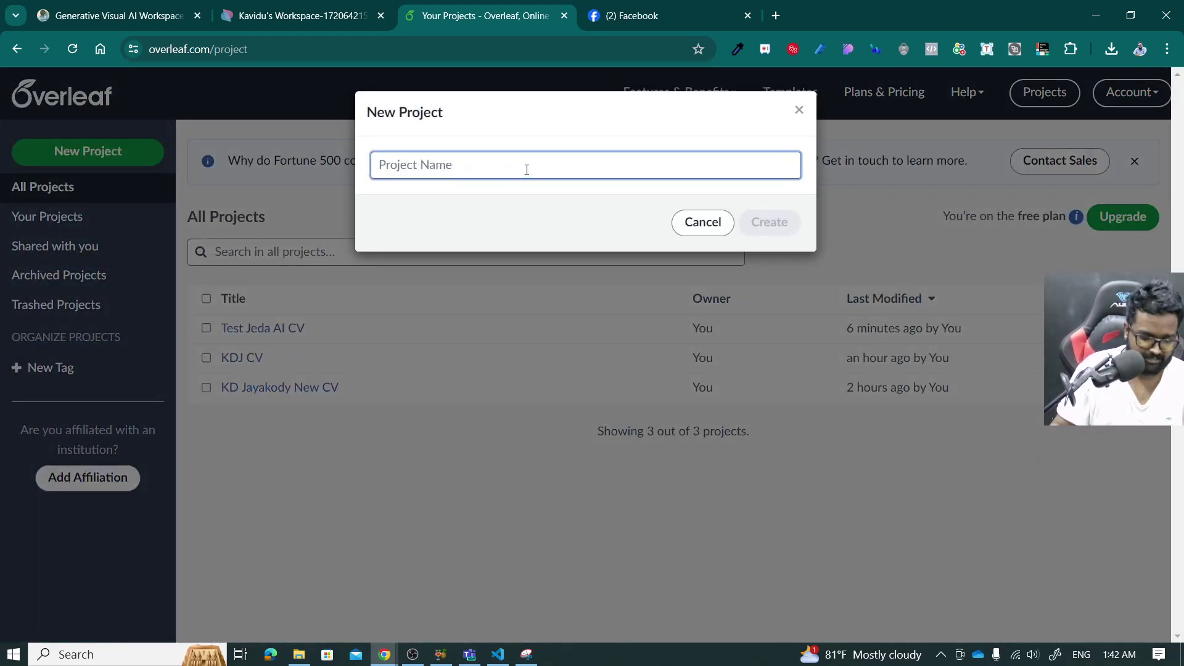
pyautogui.write('AI Ge')
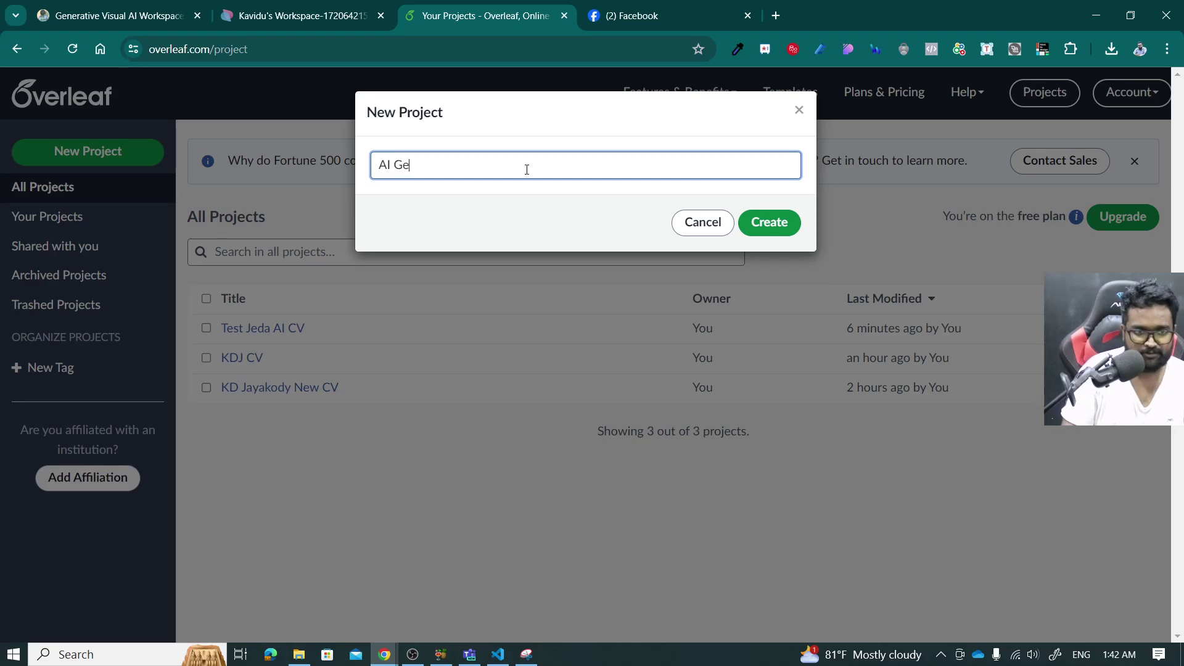
pyautogui.write('nerated CV')
pyautogui.press('Return')
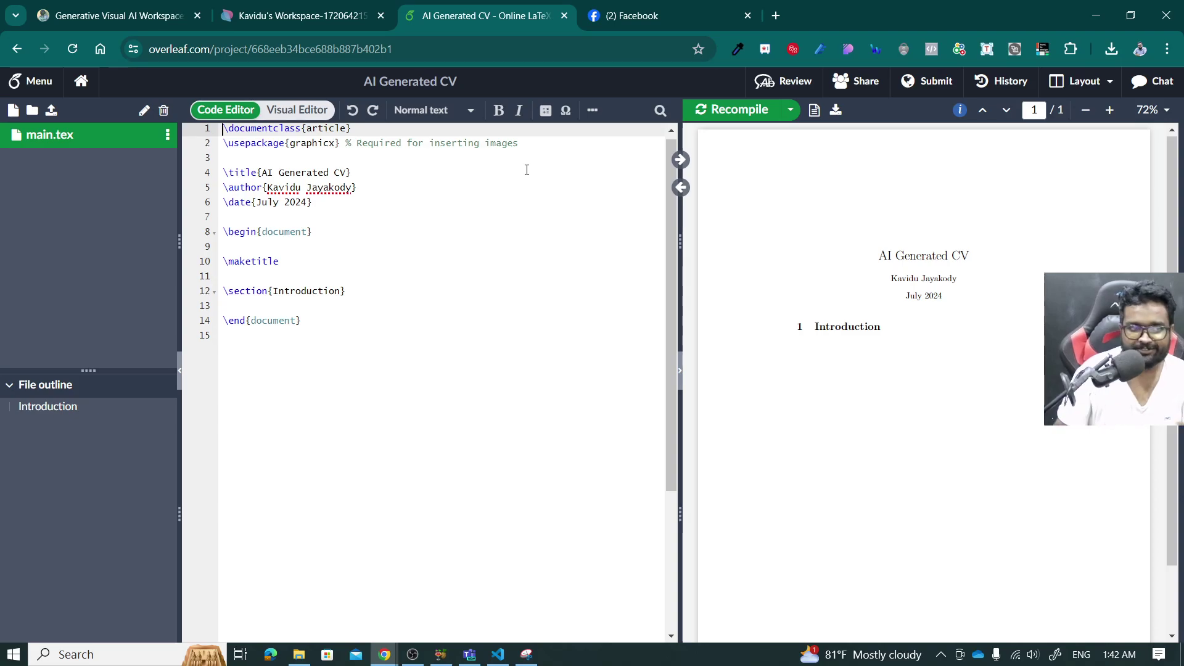
# Switch the project from Visual Editor to Code Editor, placing the caret on empty line 7.
pyautogui.click(304, 110)
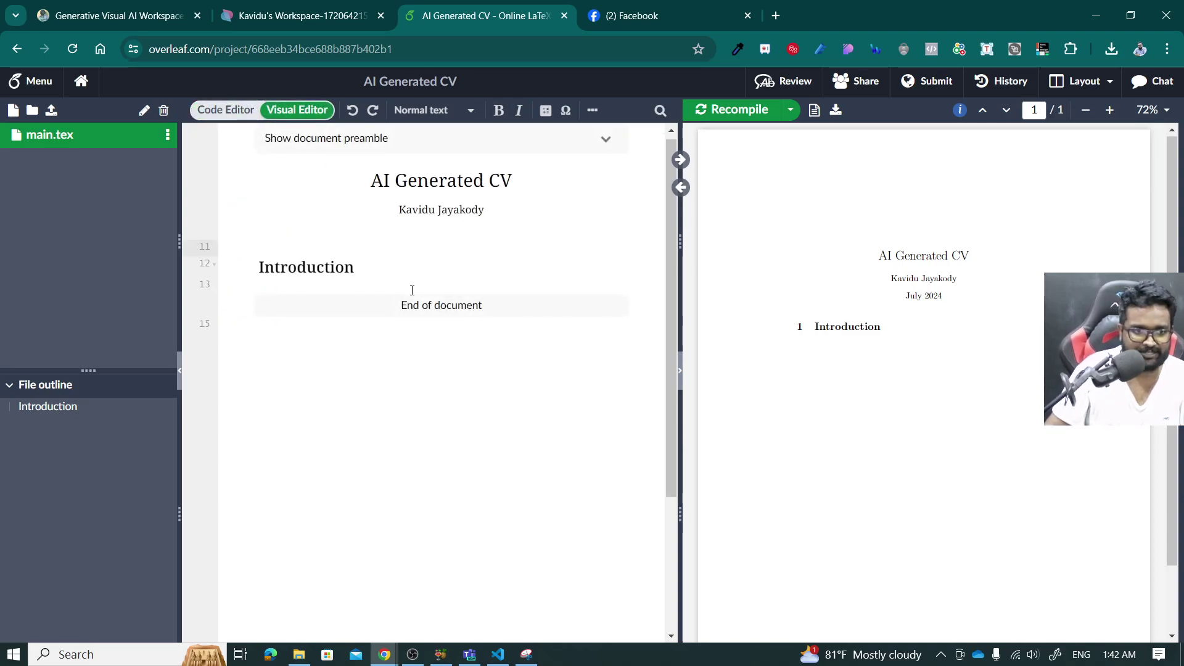
pyautogui.click(383, 263)
pyautogui.press('Down')
pyautogui.press('Down')
pyautogui.press('Down')
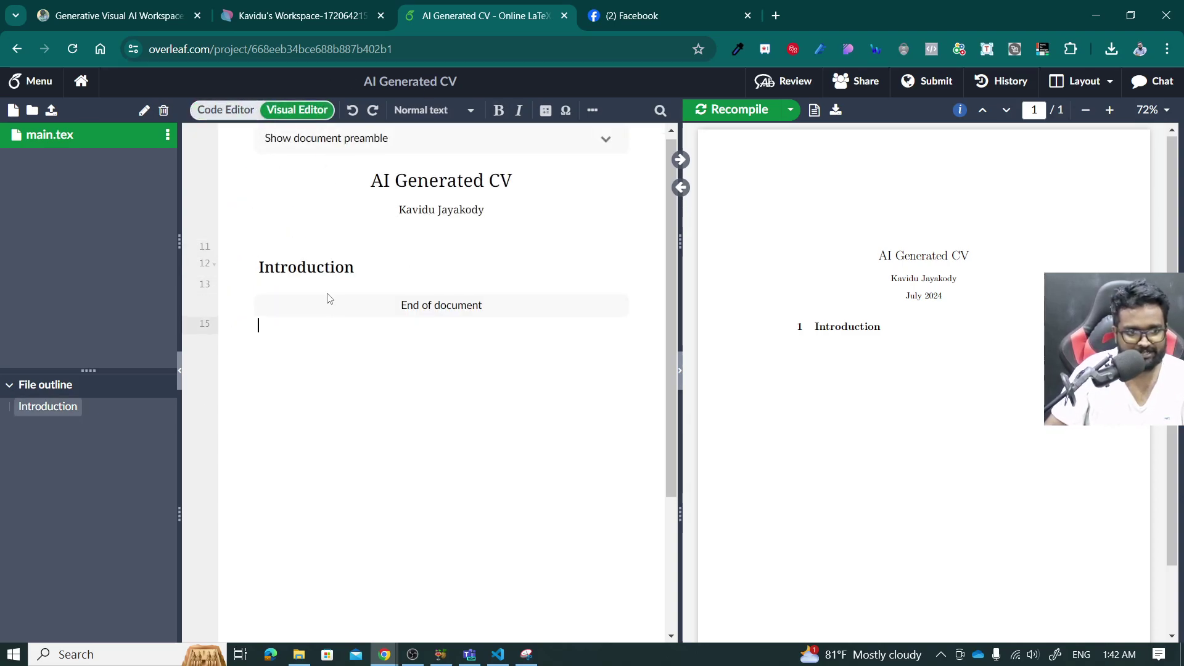
pyautogui.click(373, 278)
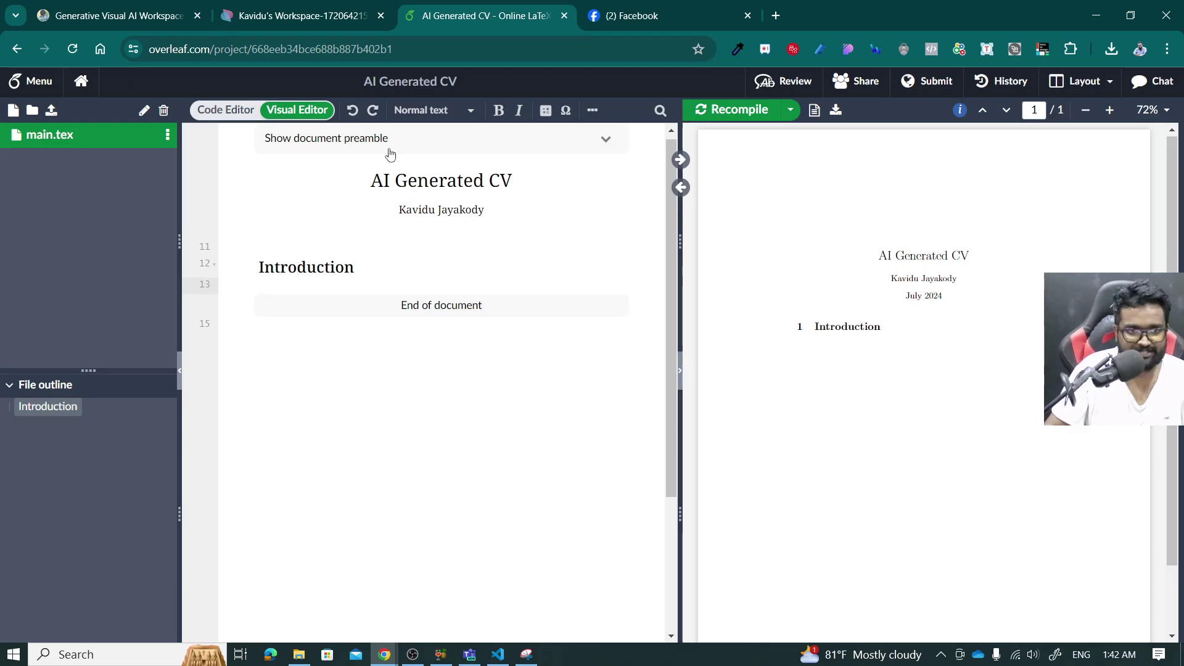
pyautogui.click(219, 110)
pyautogui.click(337, 211)
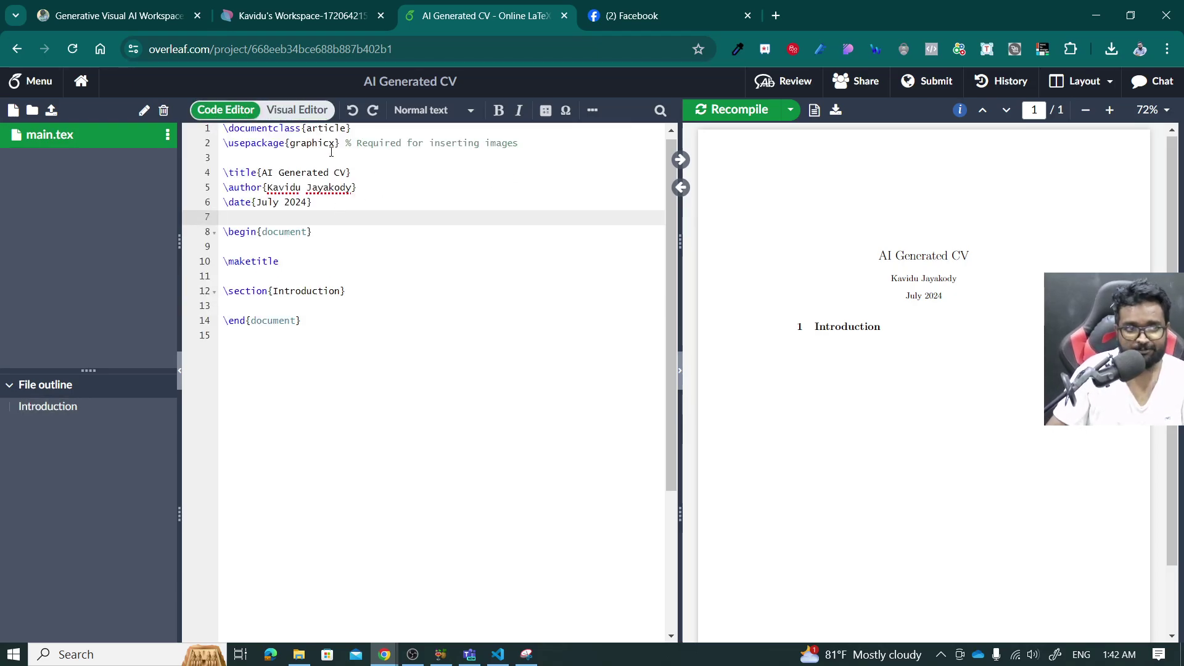
pyautogui.click(305, 8)
# Place the caret before \documentclass in the generated LaTeX text block in Jeda.ai.
pyautogui.scroll(3, 434, 437)
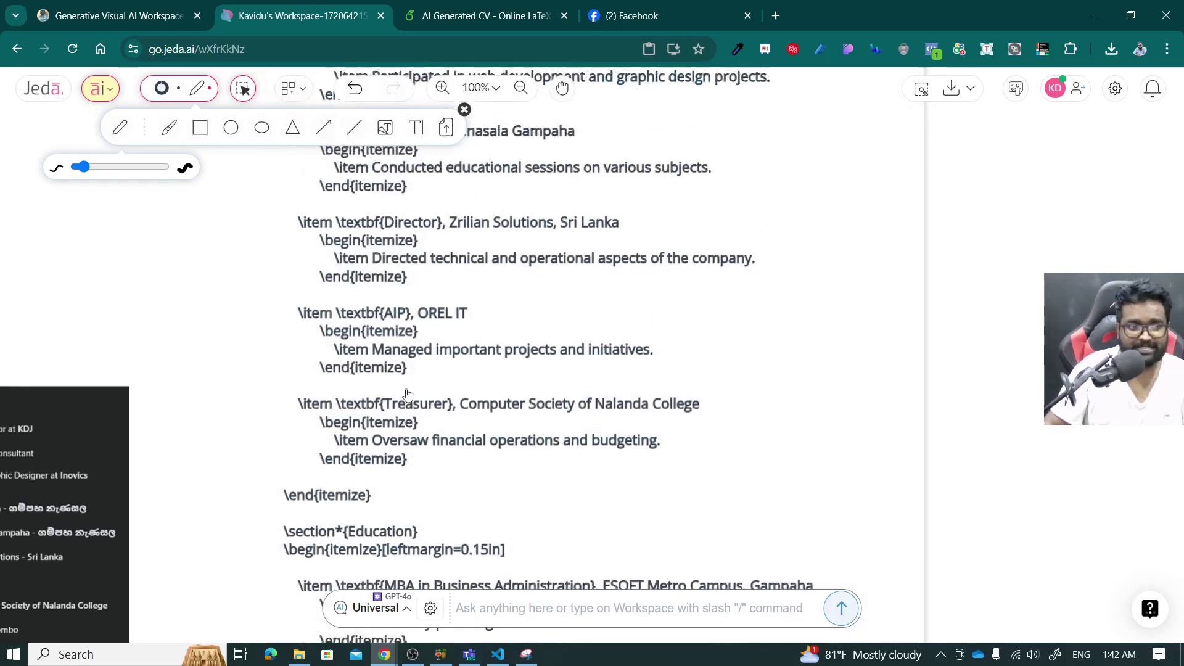
pyautogui.scroll(-3, 434, 436)
pyautogui.scroll(2, 432, 406)
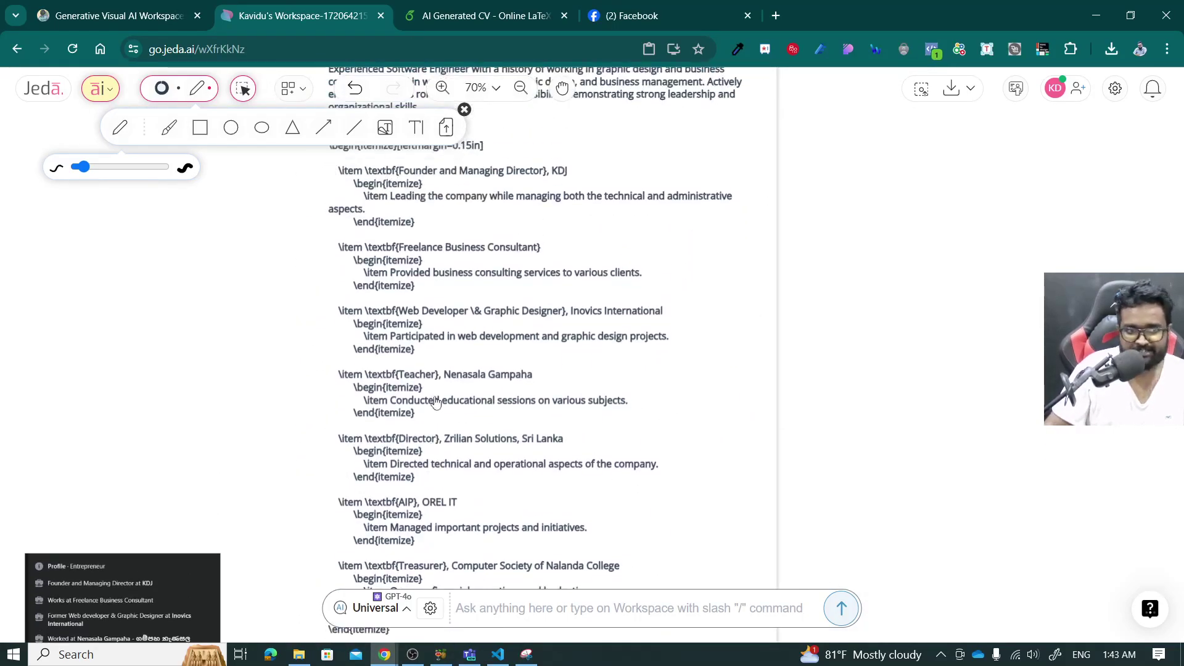
pyautogui.scroll(1, 426, 376)
pyautogui.scroll(-3, 413, 321)
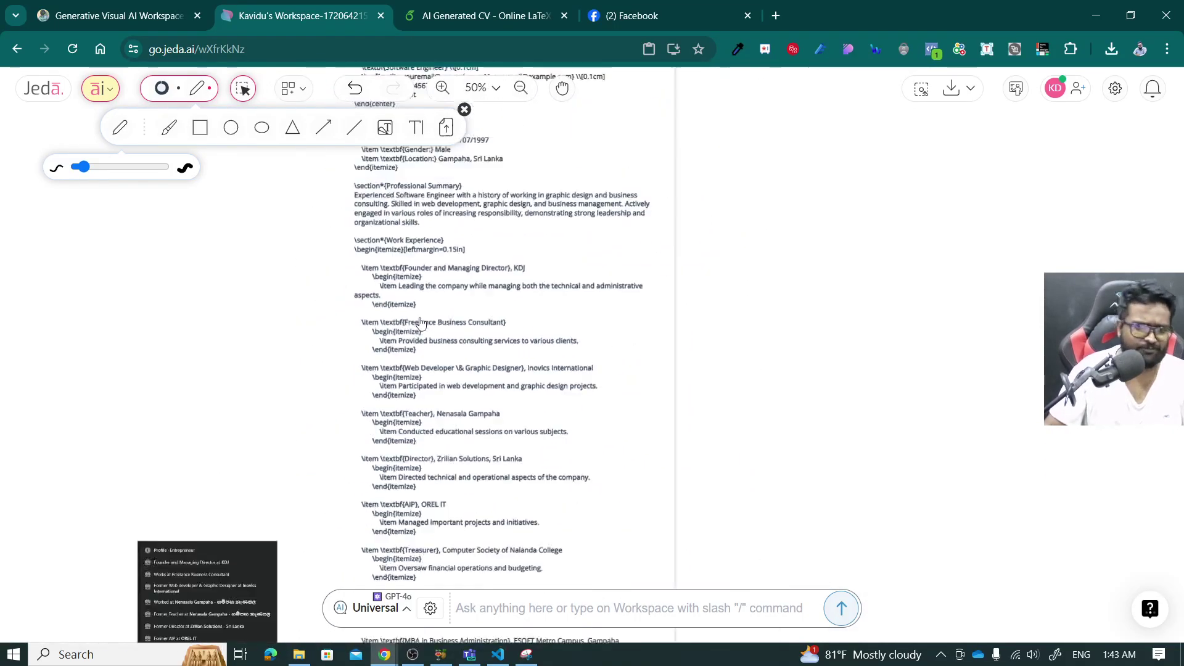
pyautogui.scroll(1, 410, 300)
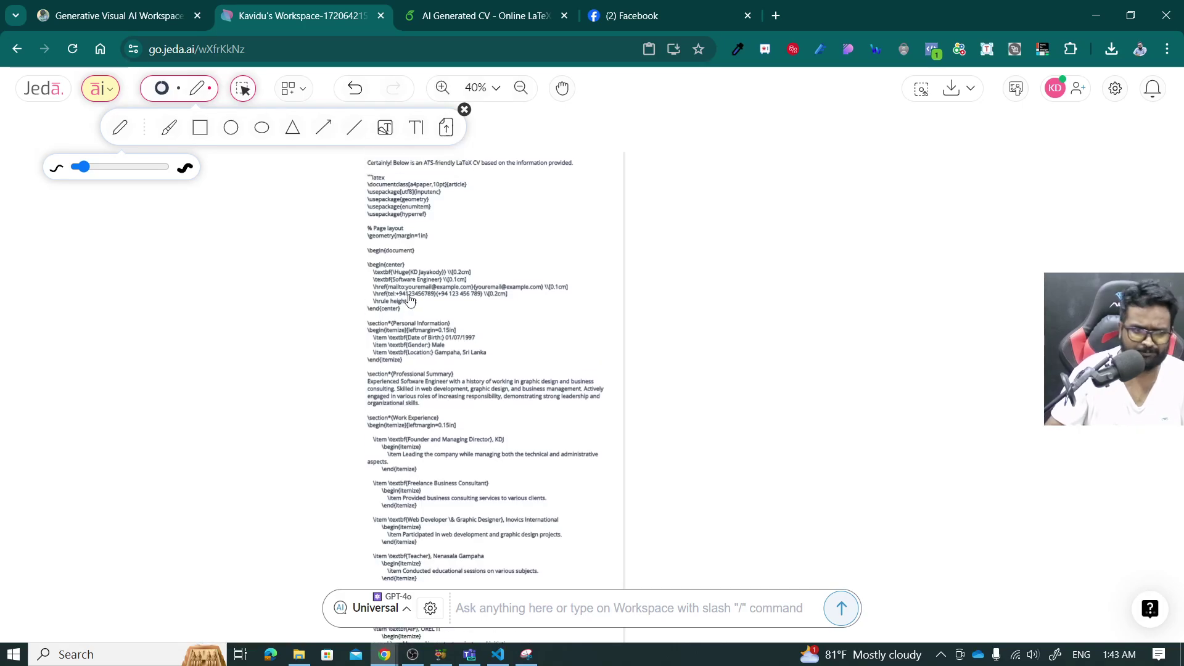
pyautogui.scroll(1, 410, 300)
pyautogui.scroll(4, 388, 259)
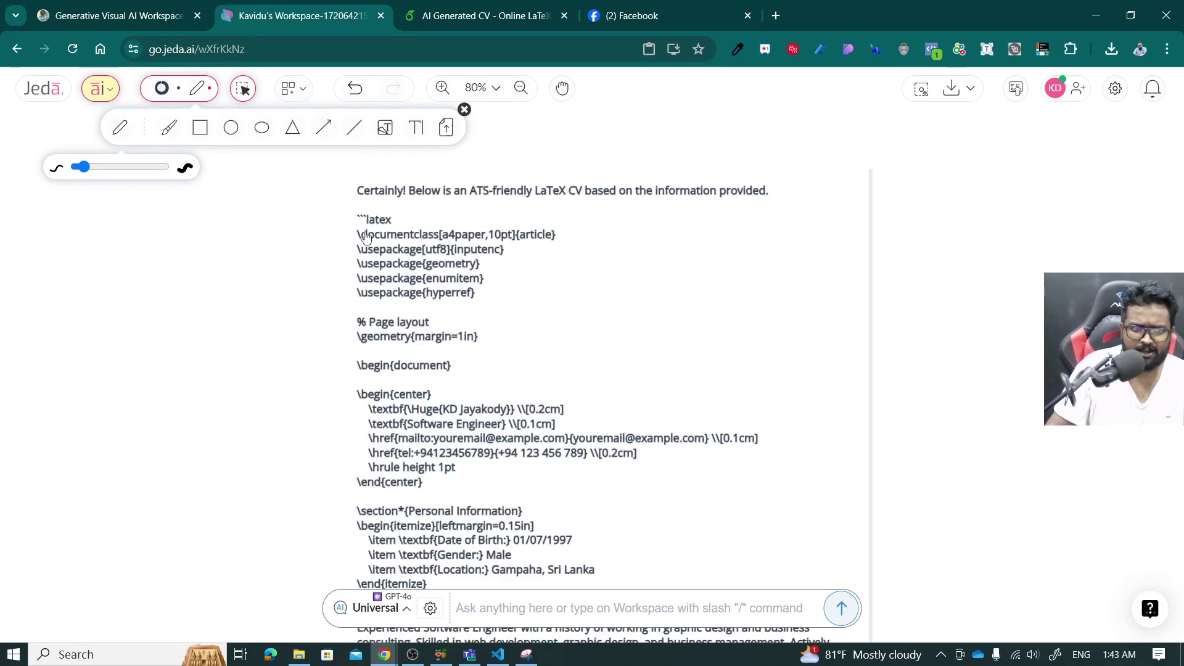
pyautogui.scroll(2, 365, 236)
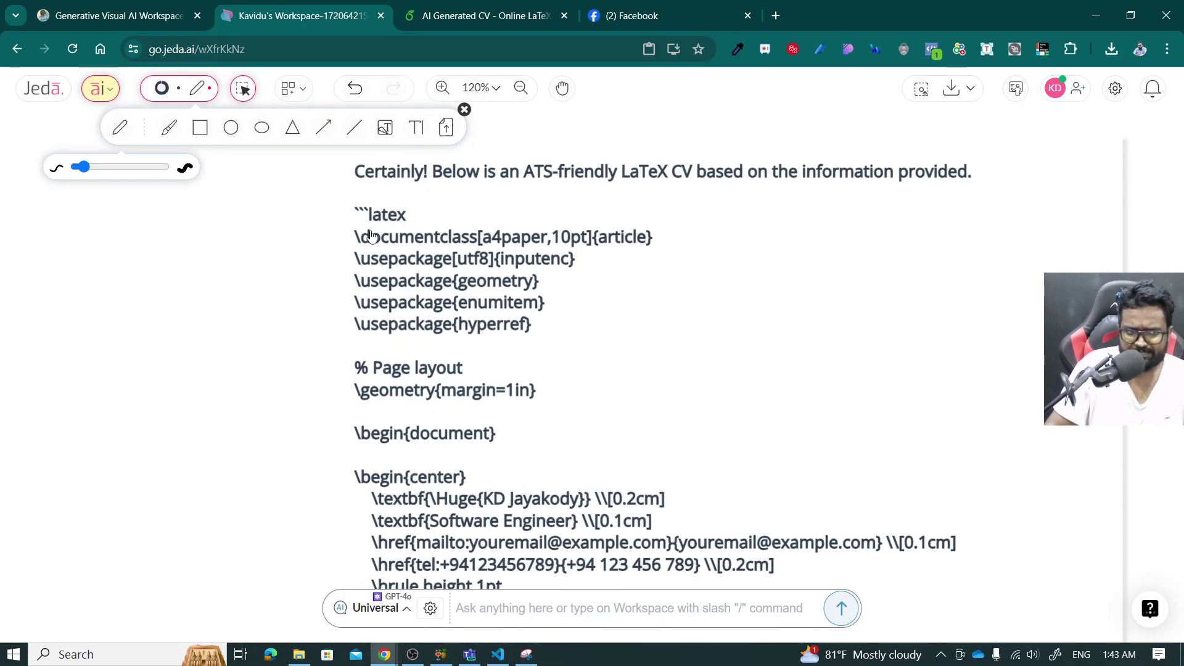
pyautogui.doubleClick(382, 217)
pyautogui.click(387, 214)
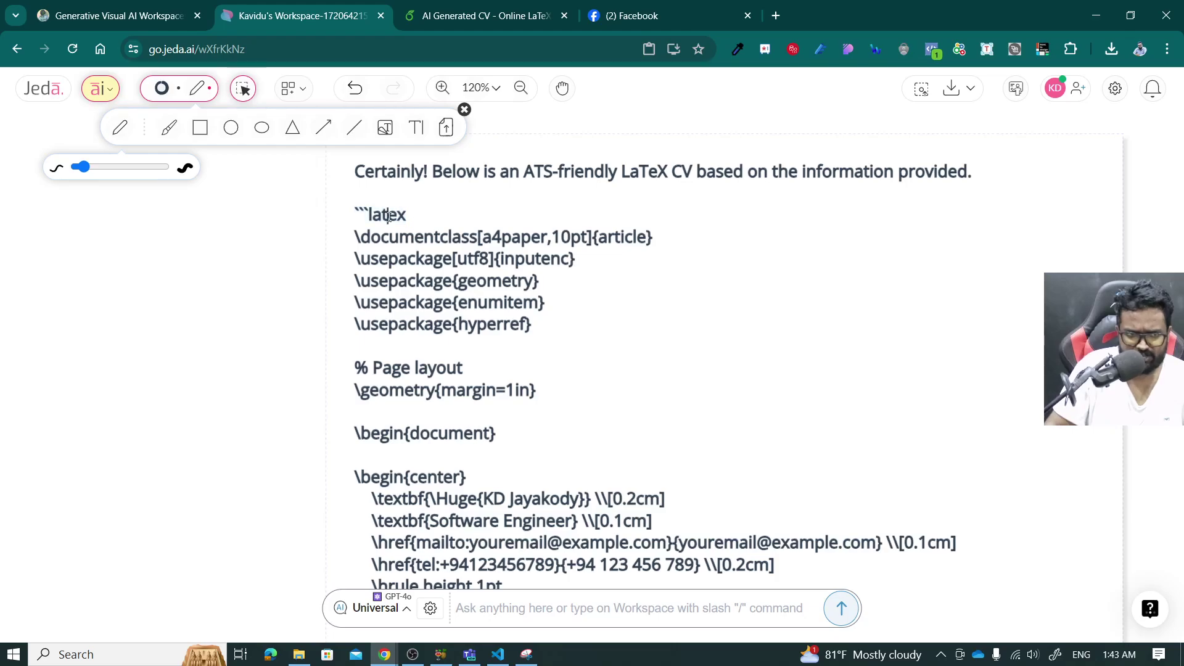
pyautogui.click(360, 233)
pyautogui.hotkey('ctrl', 'Tab')
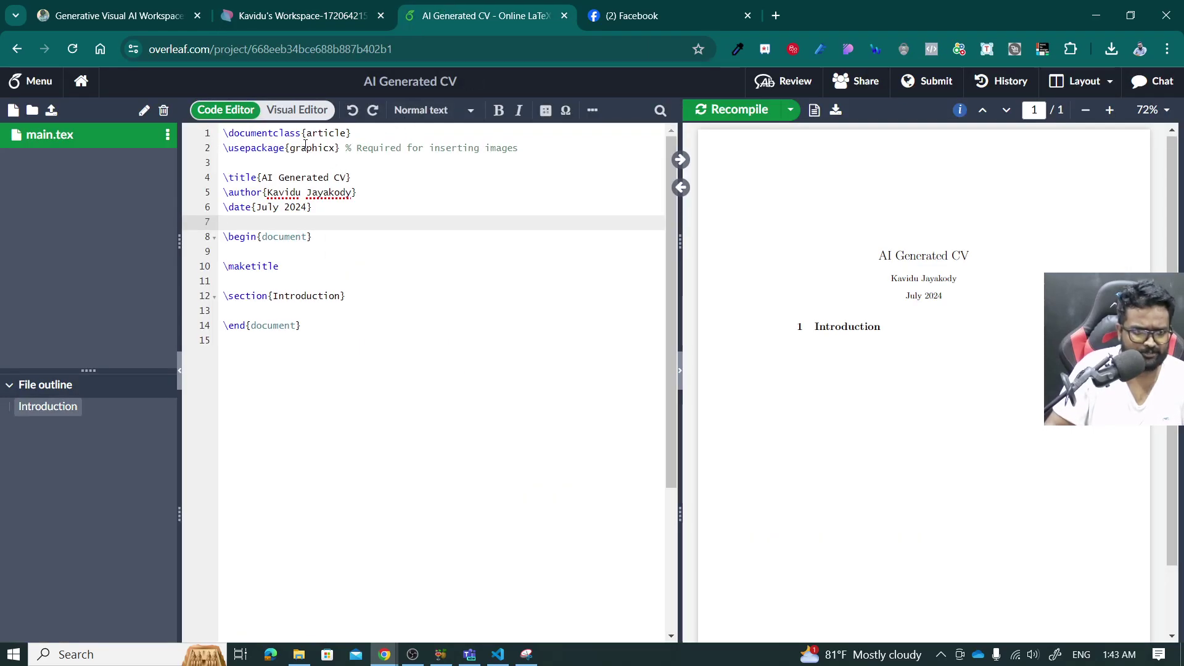
pyautogui.click(356, 8)
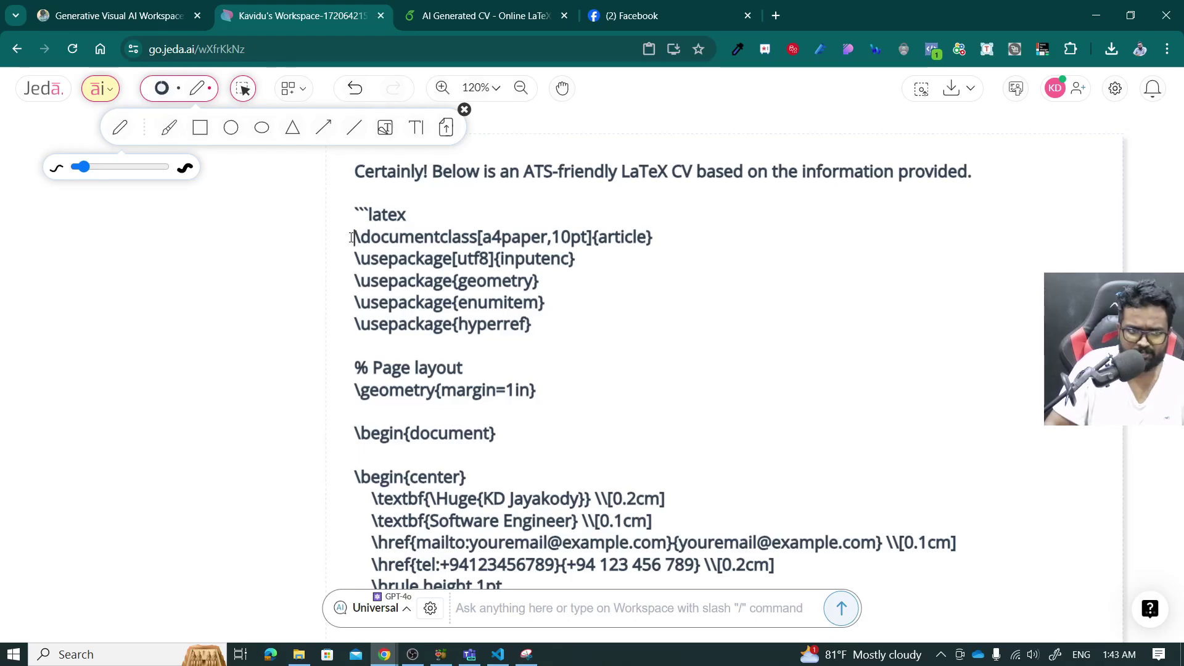
# Select the generated code through \end{document}, then select all of Overleaf's template source.
pyautogui.scroll(-9, 351, 238)
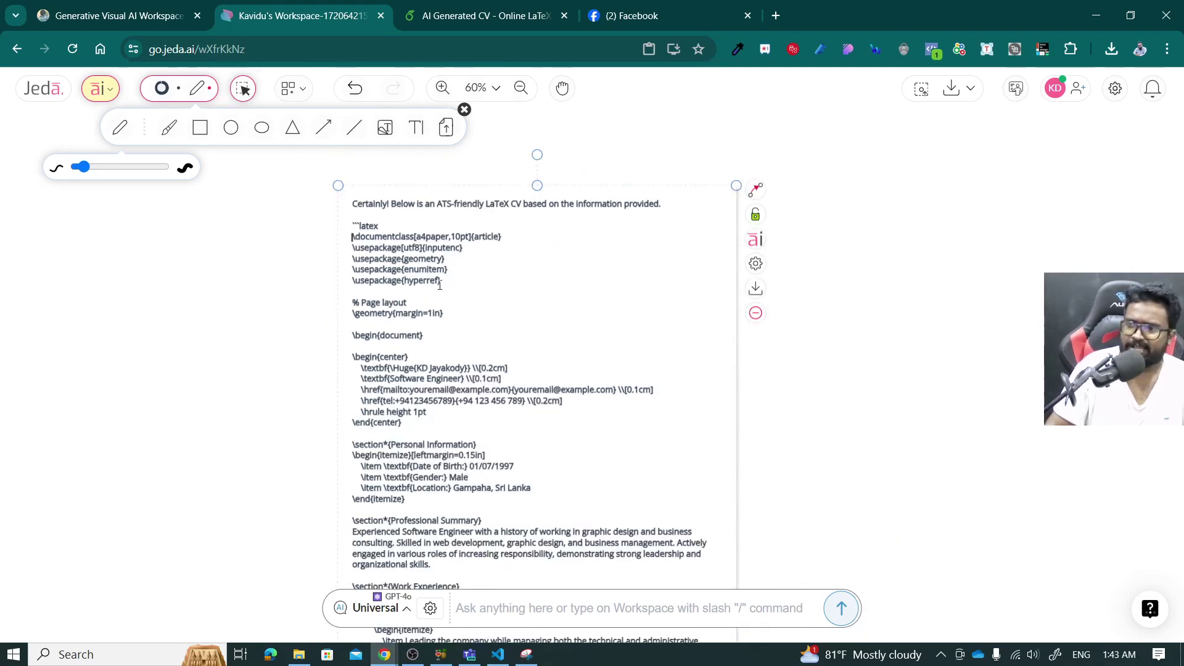
pyautogui.scroll(-5, 441, 269)
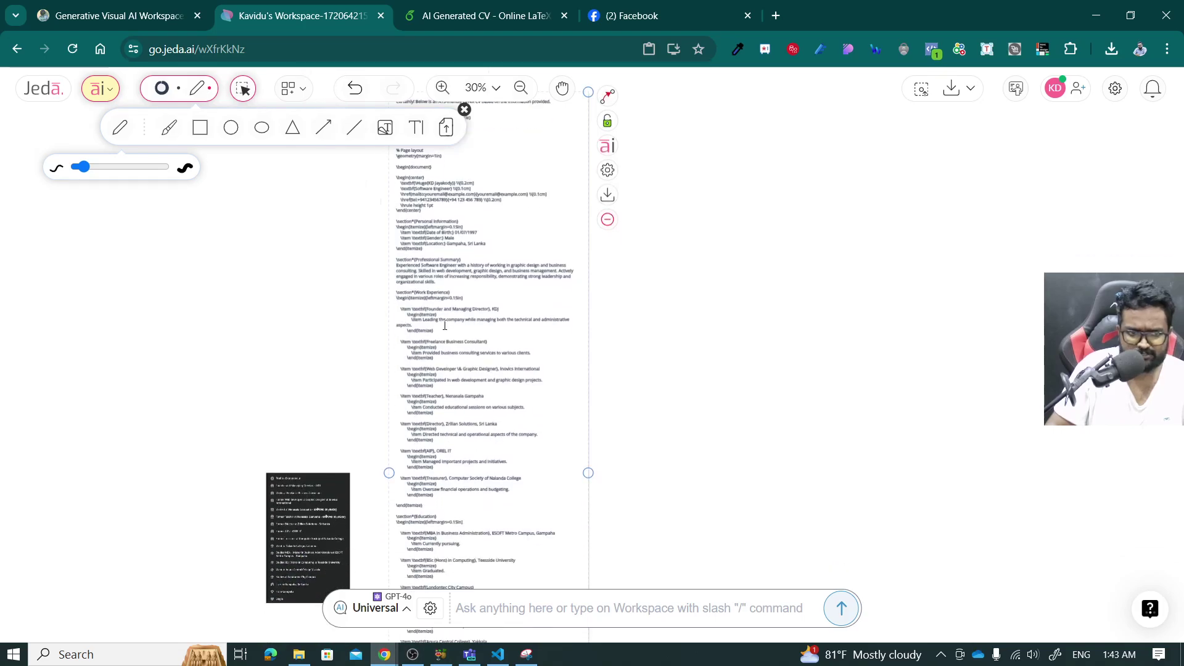
pyautogui.scroll(-5, 453, 383)
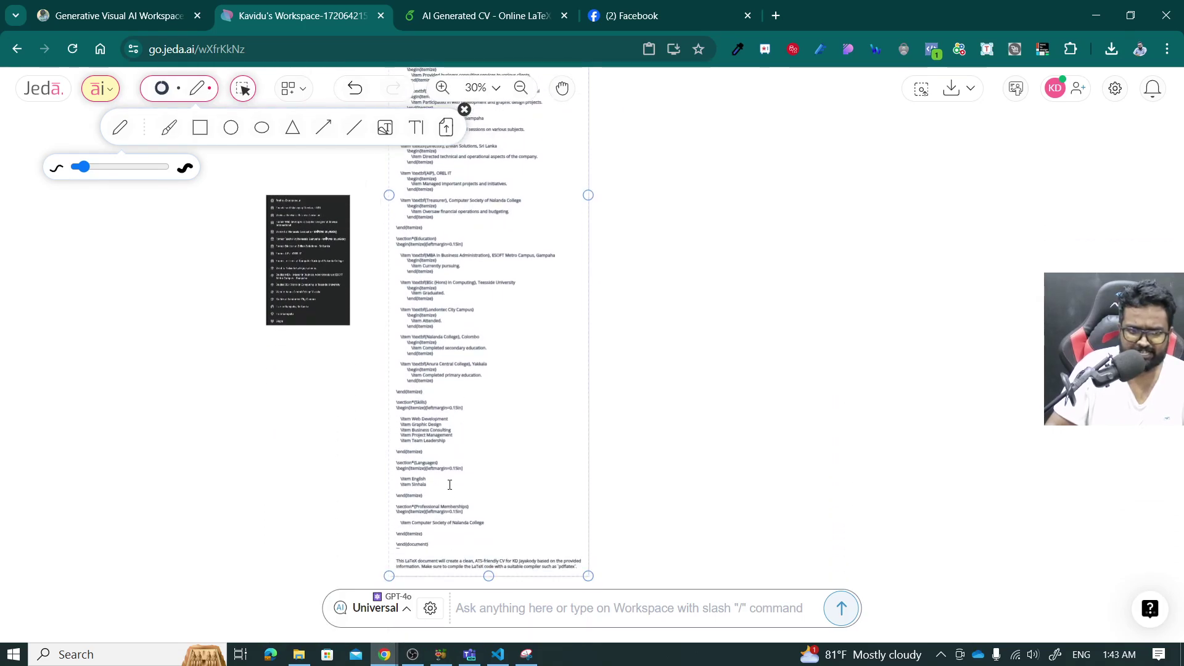
pyautogui.scroll(3, 410, 515)
pyautogui.scroll(3, 410, 515)
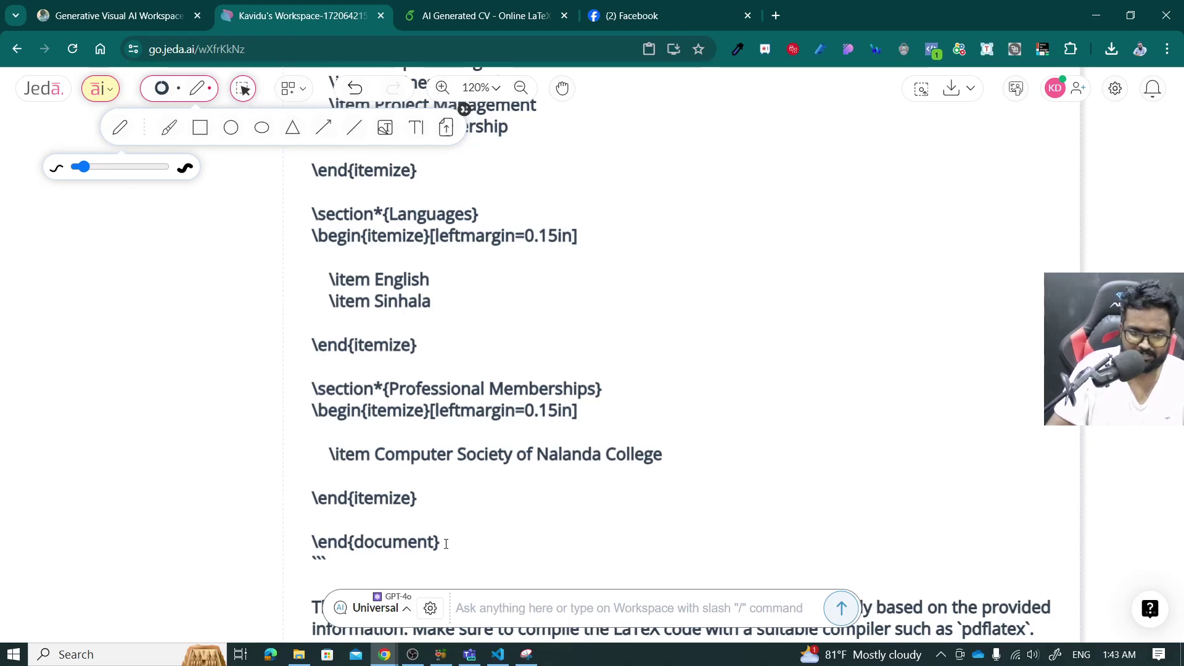
pyautogui.keyDown('shift'); pyautogui.click(444, 543); pyautogui.keyUp('shift')
pyautogui.scroll(-3, 443, 544)
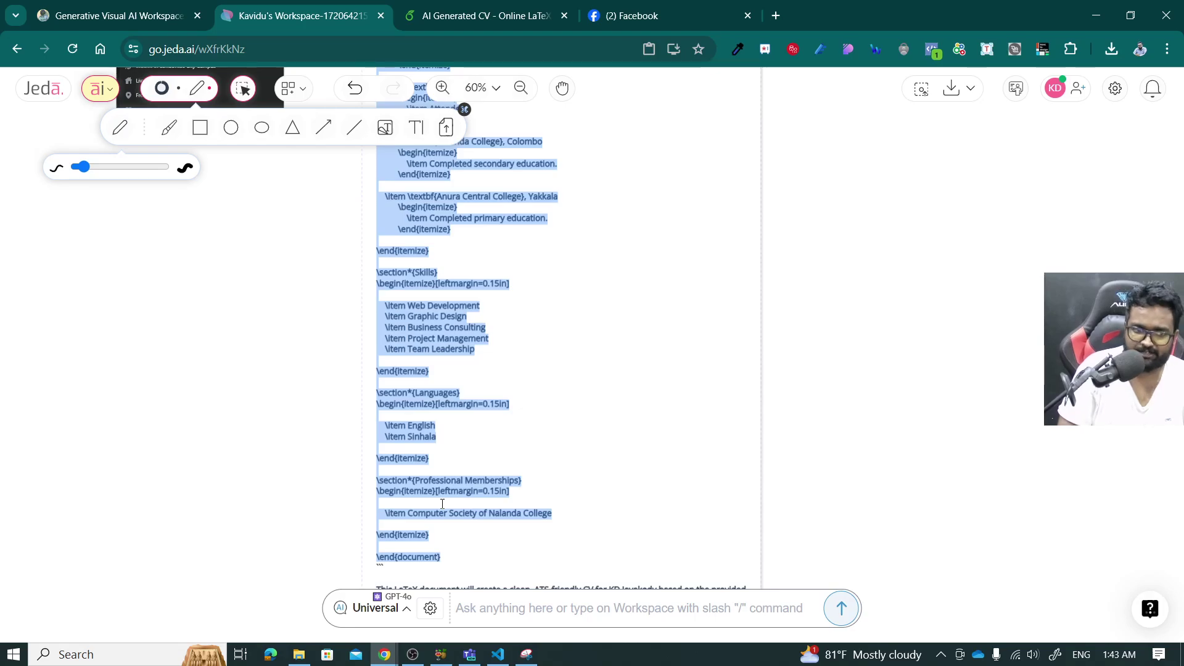
pyautogui.scroll(-2, 442, 504)
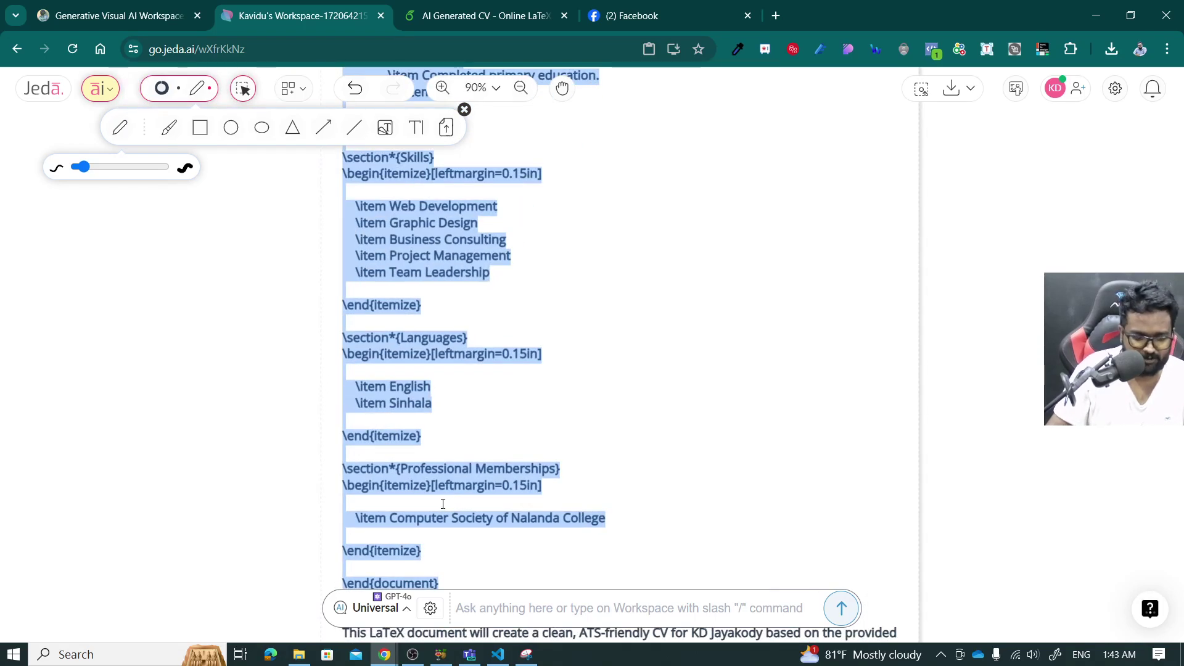
pyautogui.click(487, 15)
pyautogui.hotkey('ctrl', 'a')
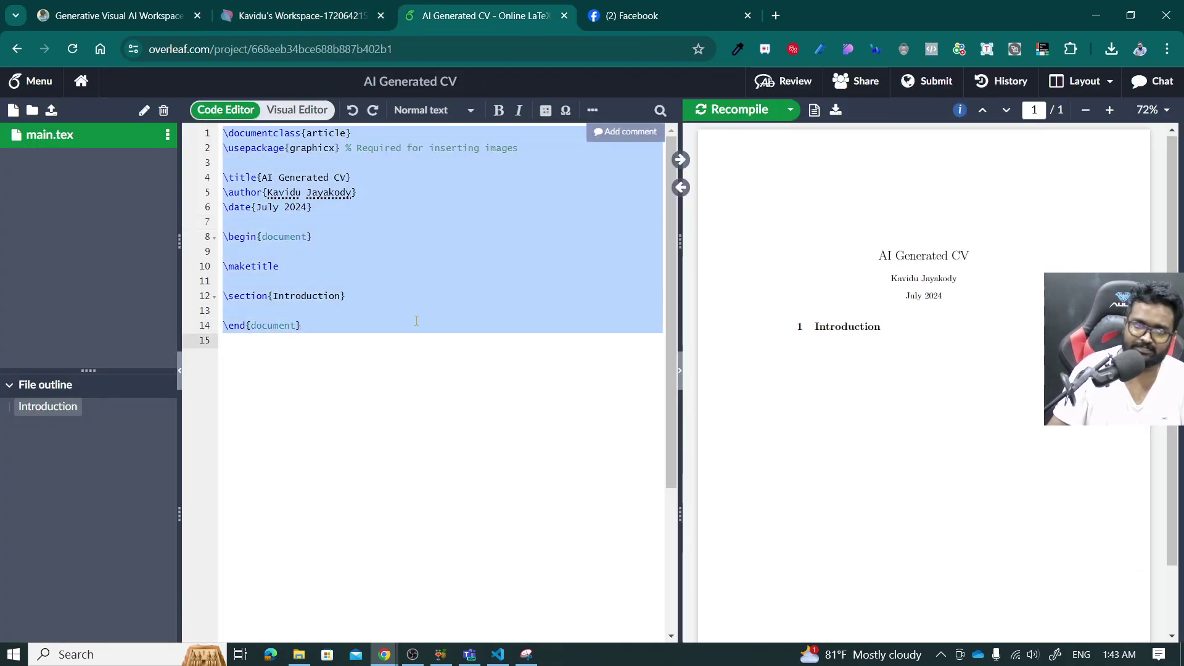
# Replace the Overleaf template source with the generated CV LaTeX code and compile the two-page resume.
pyautogui.click(410, 342)
pyautogui.hotkey('ctrl', 'a')
pyautogui.press('BackSpace')
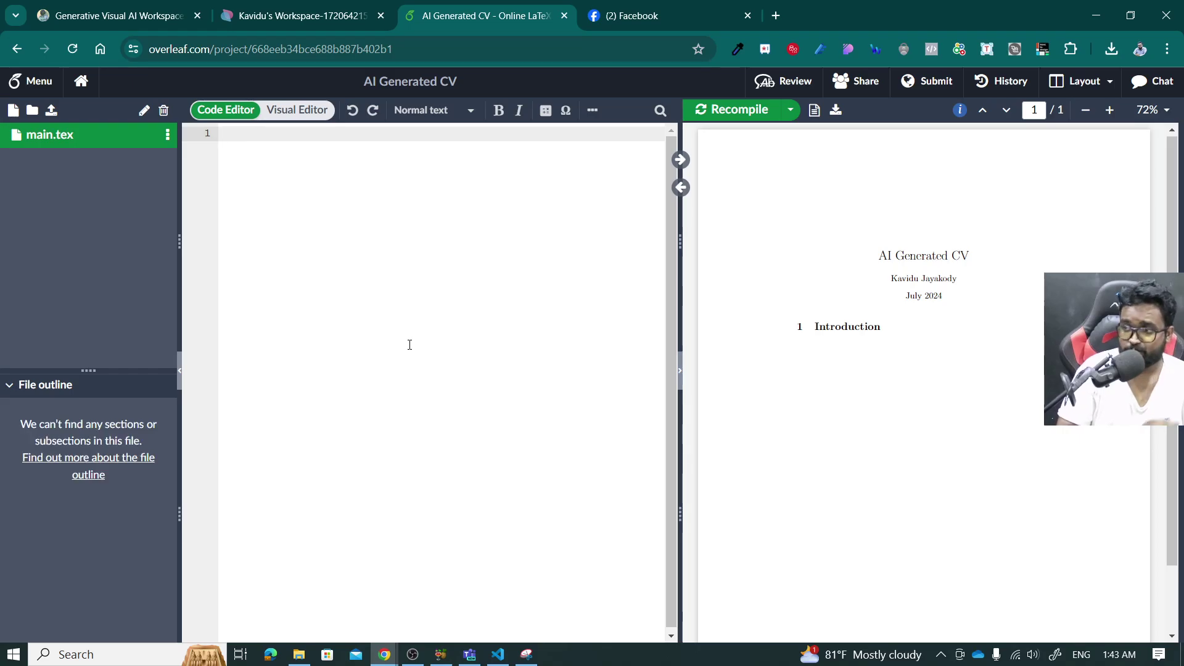
pyautogui.hotkey('ctrl', 'v')
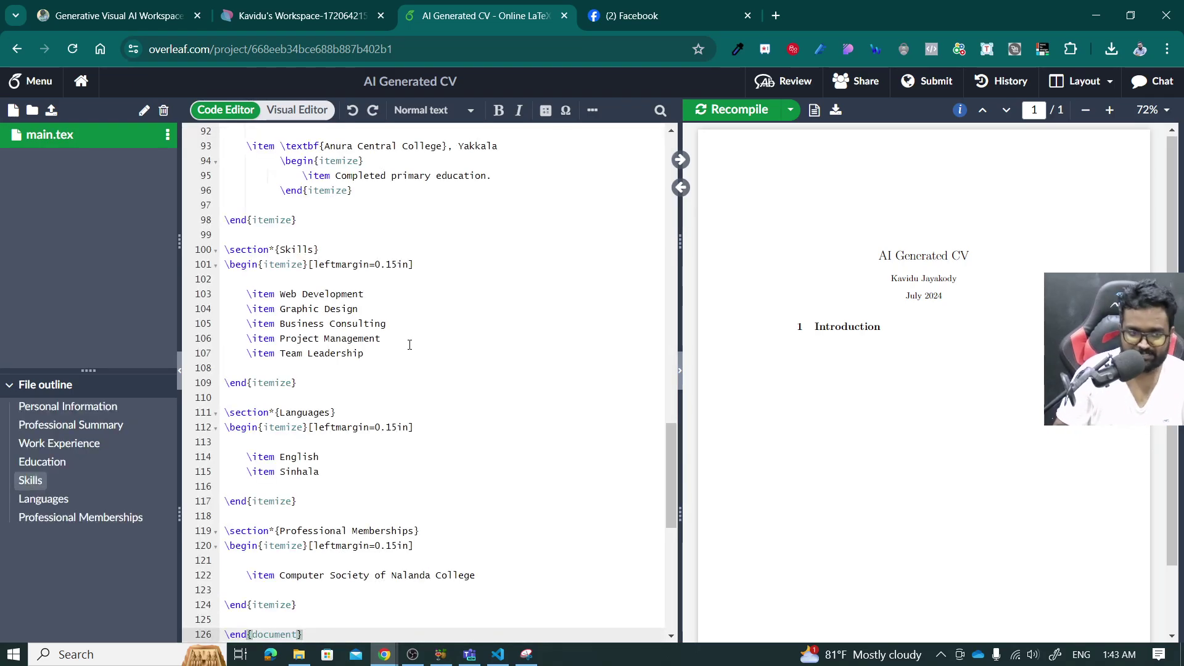
pyautogui.hotkey('ctrl', 's')
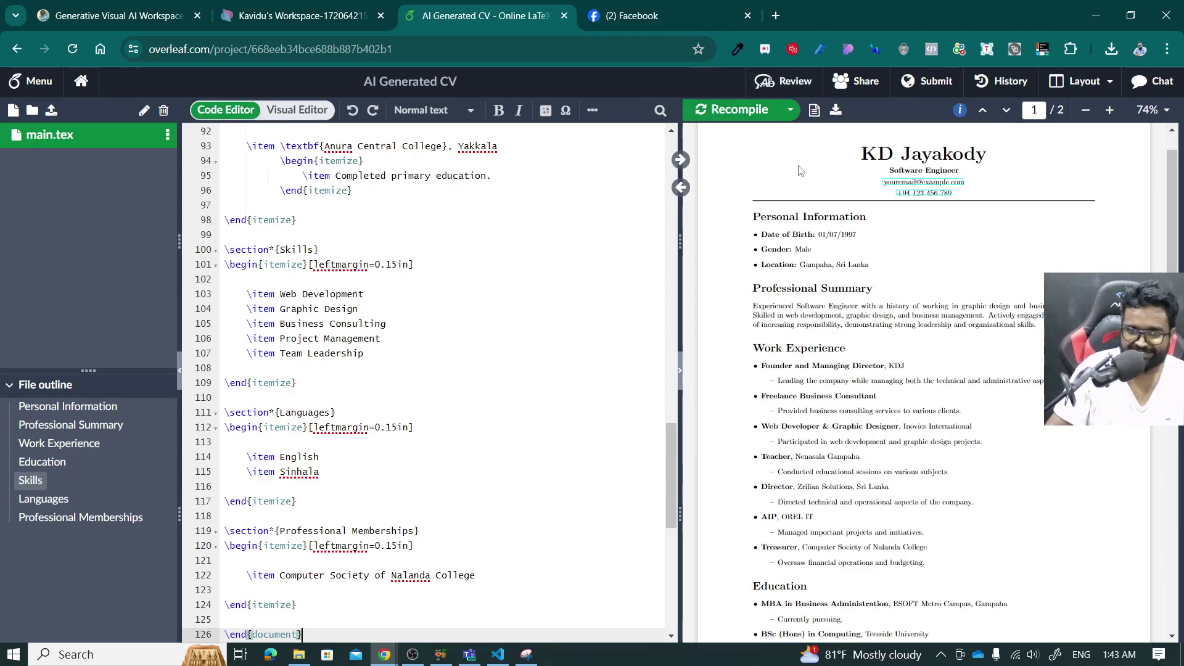
pyautogui.scroll(-10, 834, 297)
pyautogui.scroll(10, 834, 298)
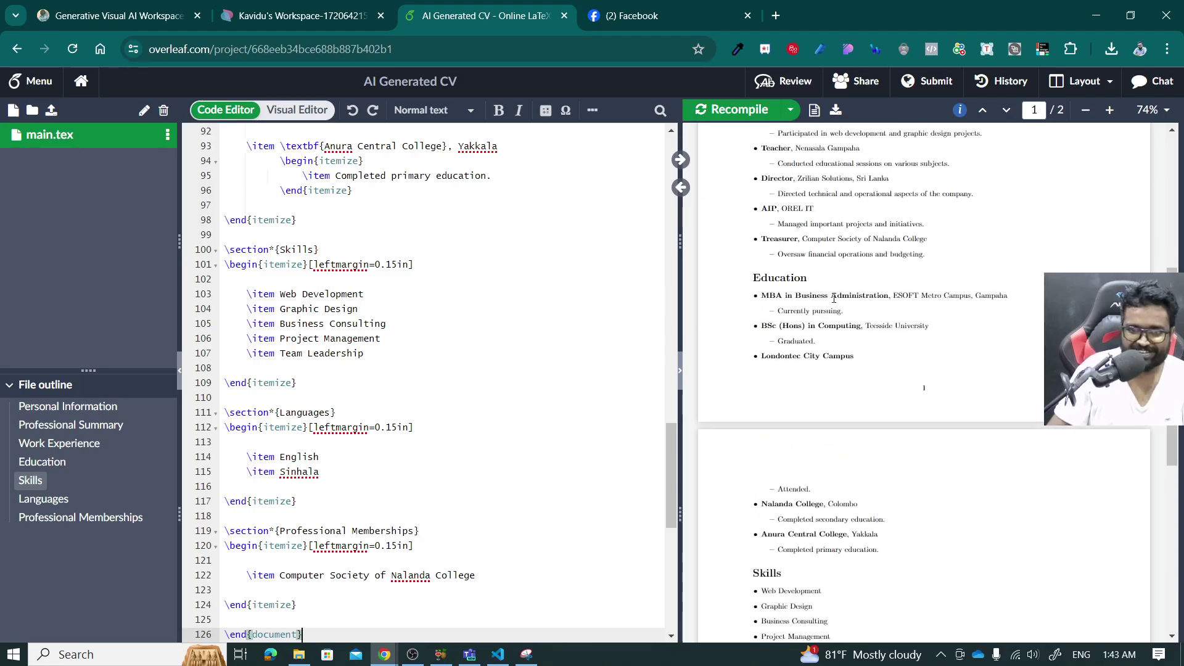
# Download the compiled resume as AI_Generated_CV.pdf and open it maximized in the PDF viewer.
pyautogui.click(836, 114)
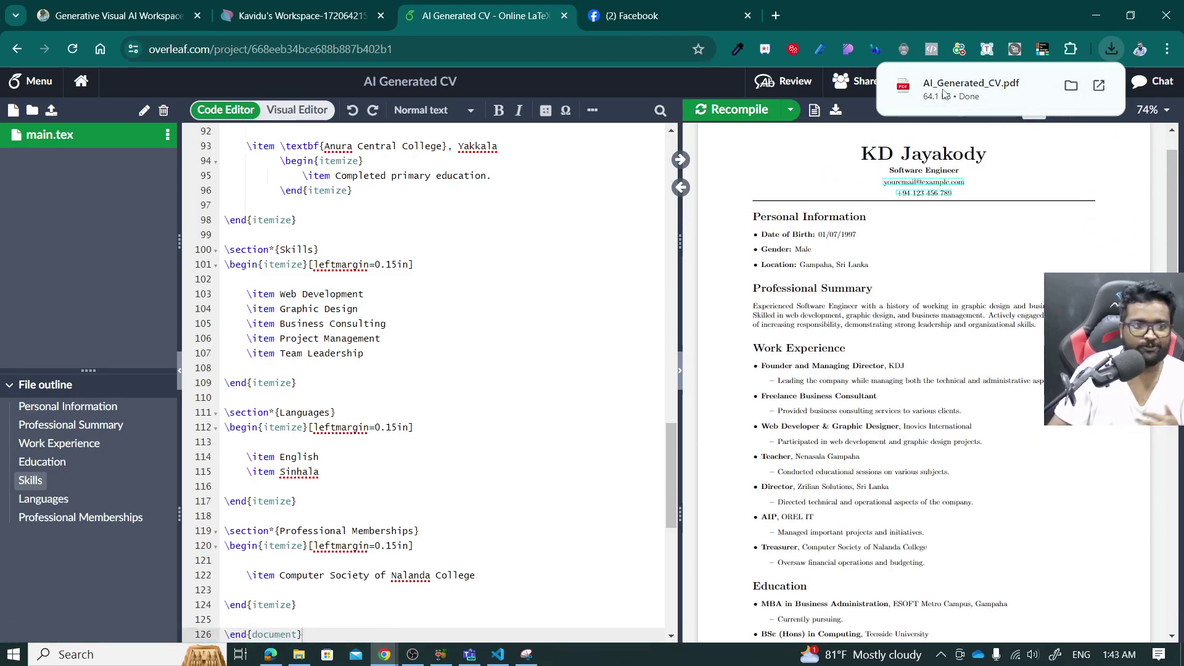
pyautogui.click(962, 89)
pyautogui.doubleClick(722, 7)
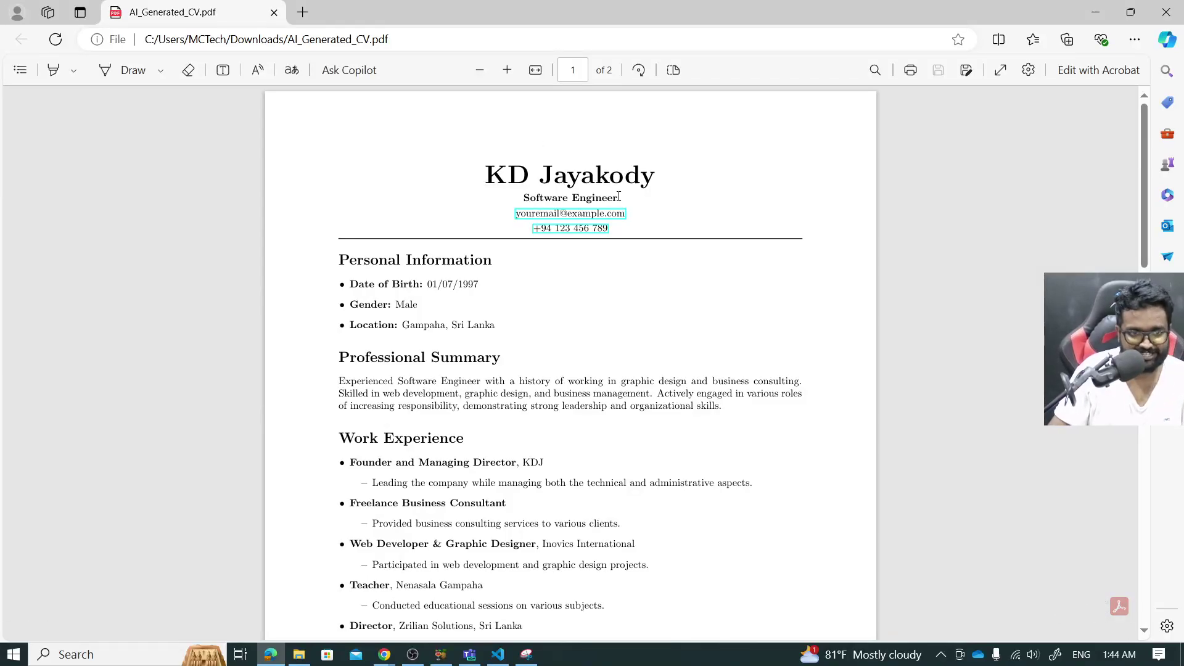
pyautogui.scroll(5, 619, 196)
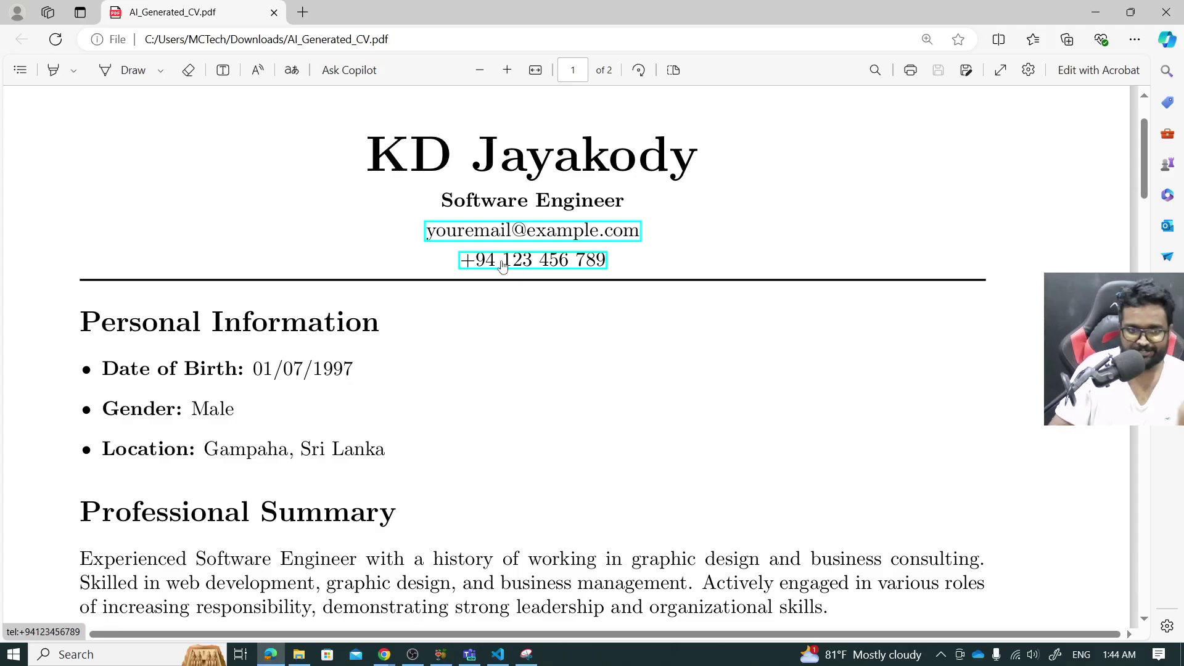
pyautogui.scroll(-2, 502, 265)
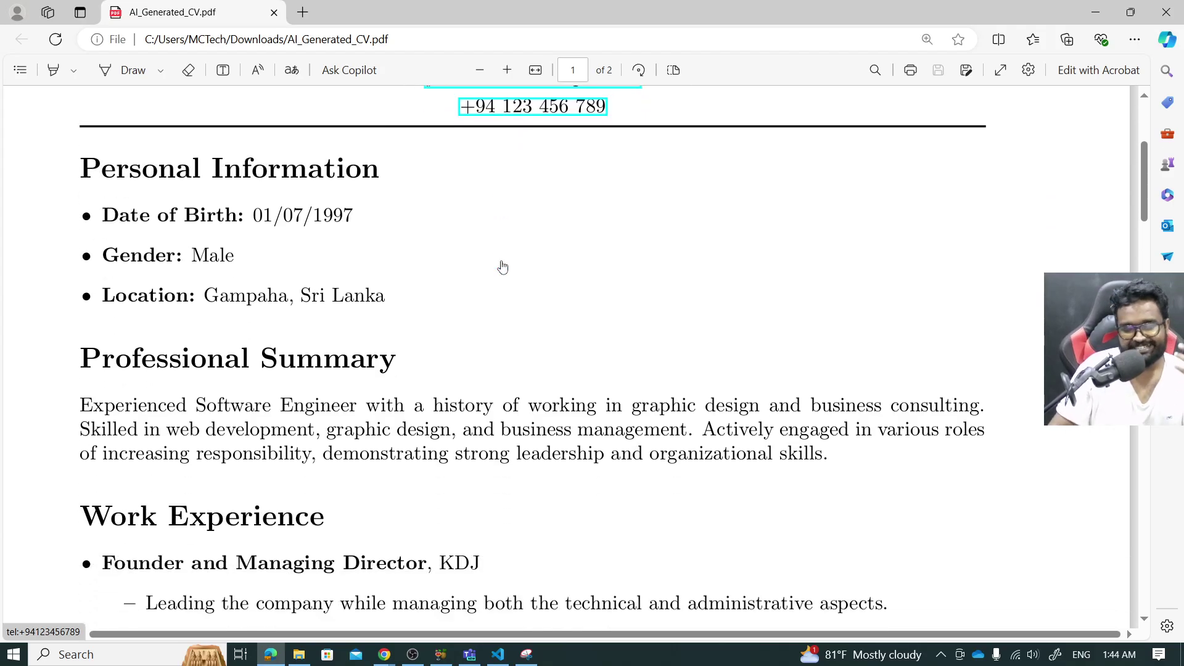
pyautogui.scroll(-1, 338, 271)
pyautogui.scroll(3, 338, 271)
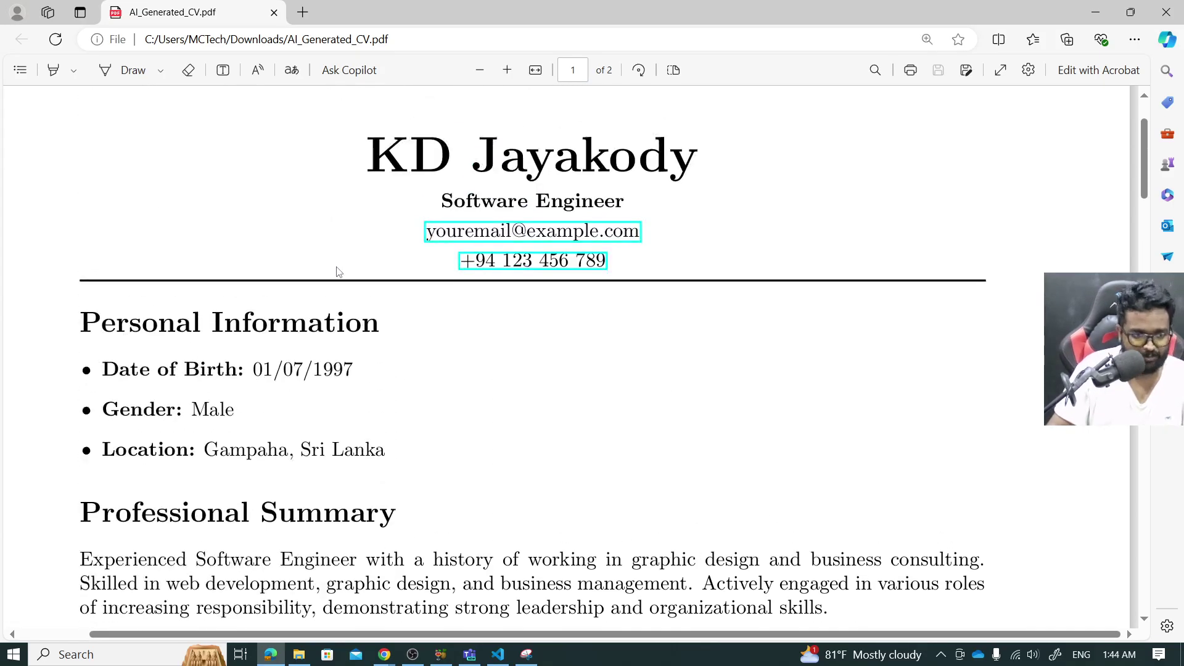
pyautogui.scroll(-2, 339, 271)
pyautogui.scroll(-1, 339, 271)
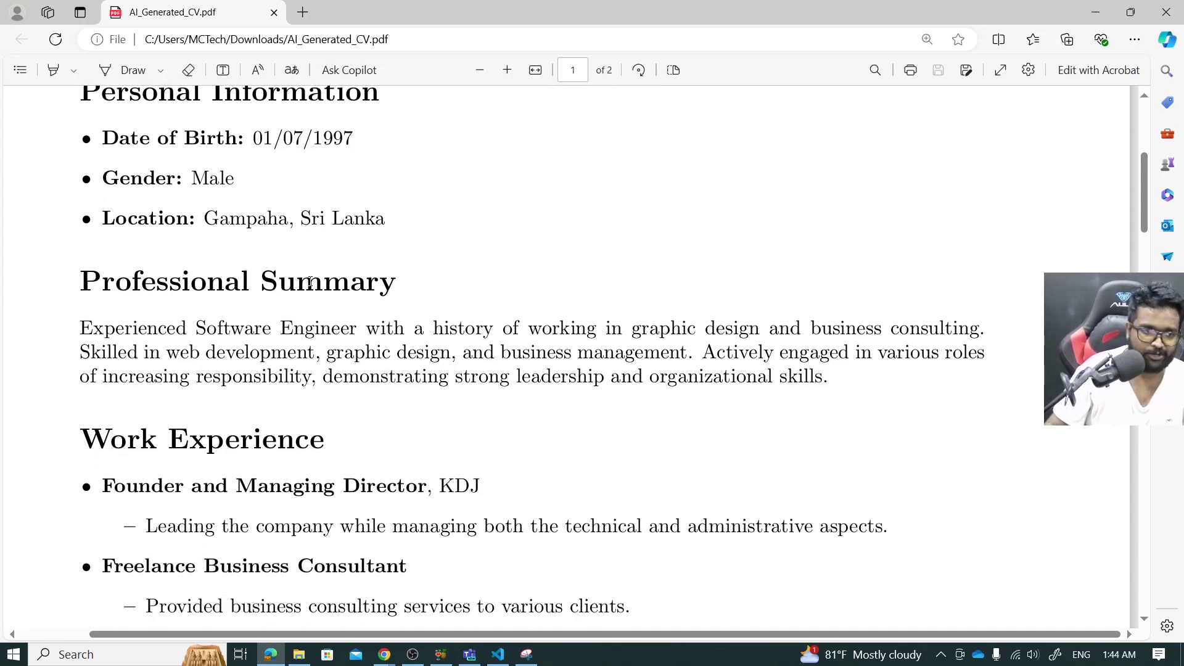
pyautogui.scroll(-7, 311, 282)
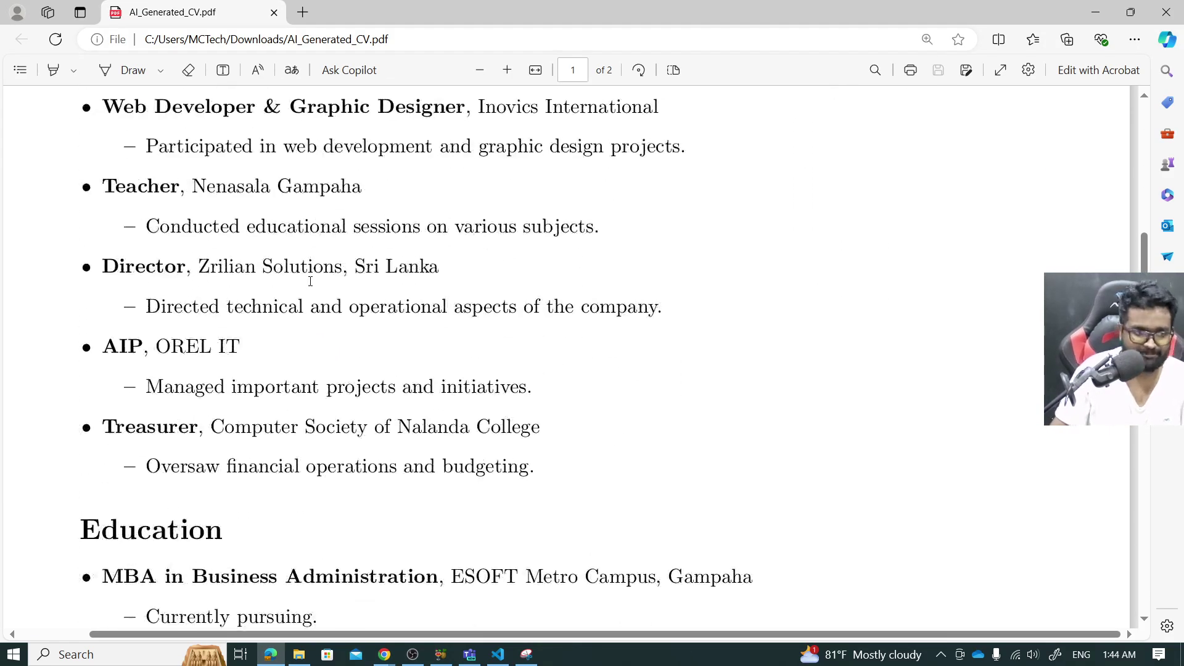
pyautogui.scroll(2, 311, 278)
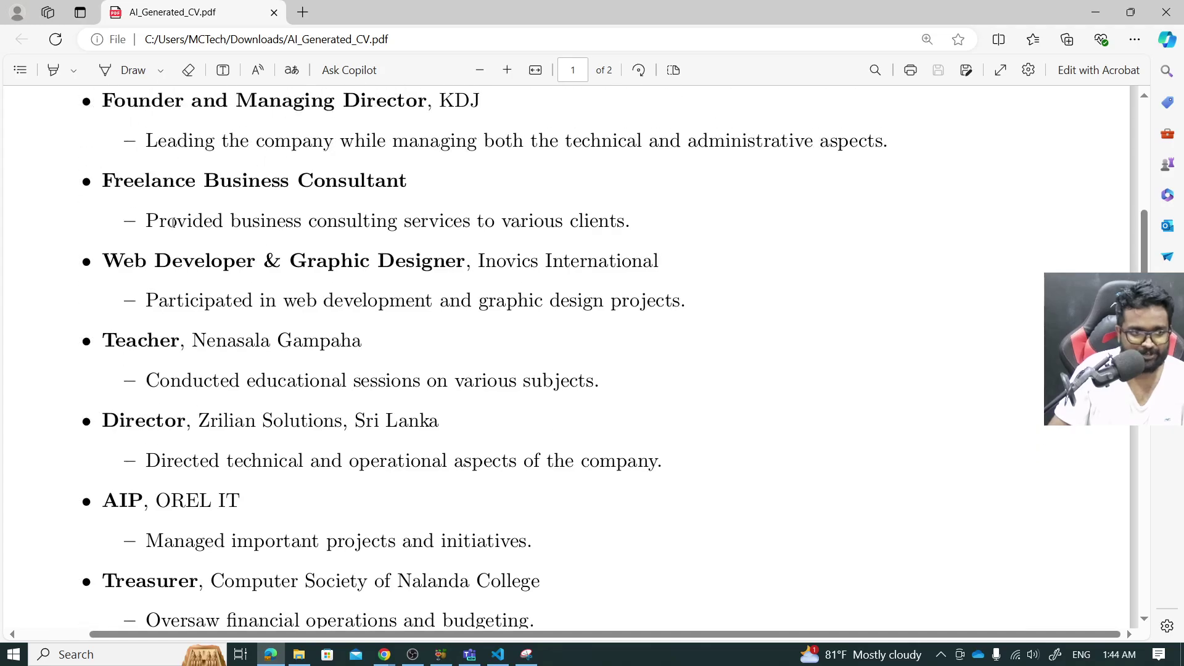